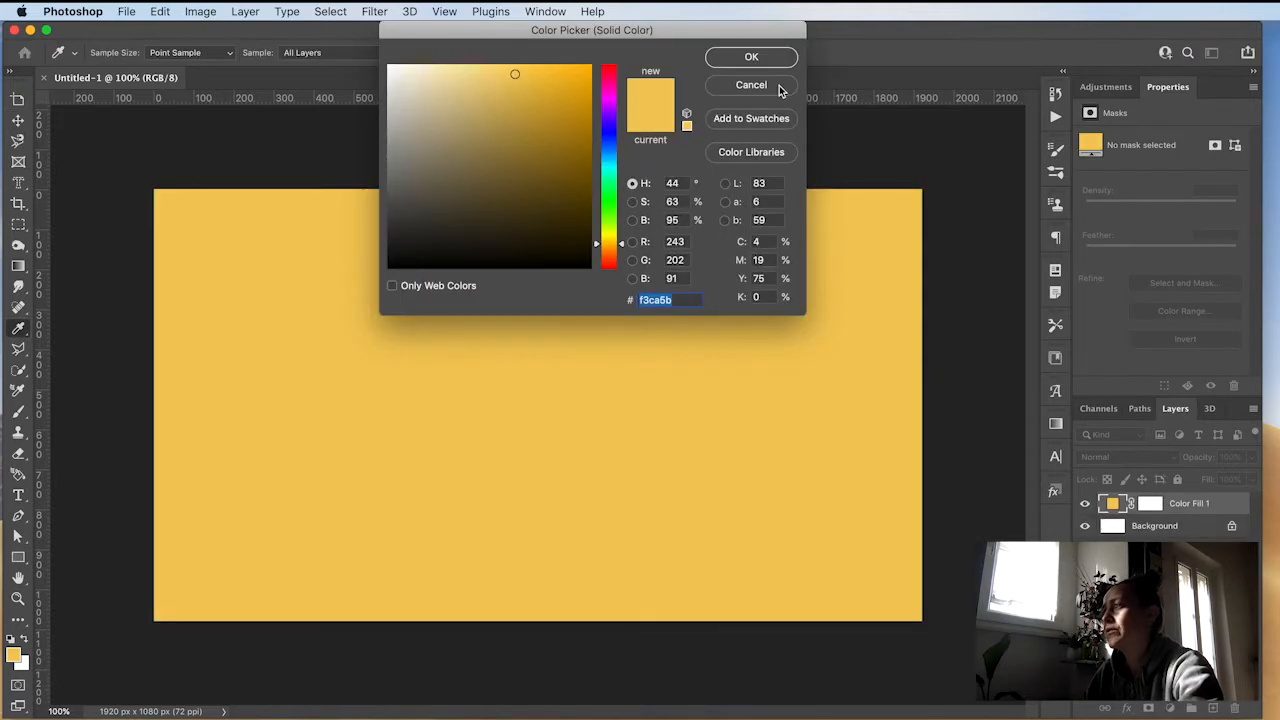
Step: Add a Gradient Fill layer and set the gradient's end colour stop to a dark blue
left_click(755, 84)
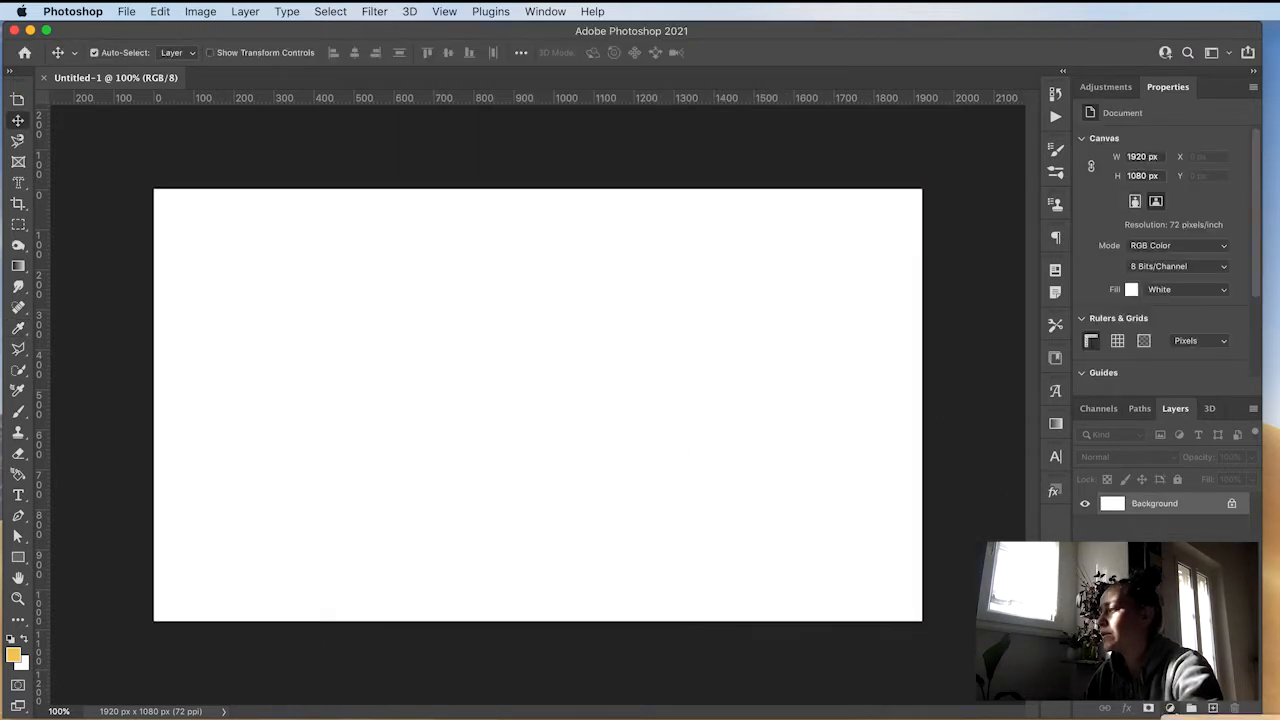
left_click(1200, 717)
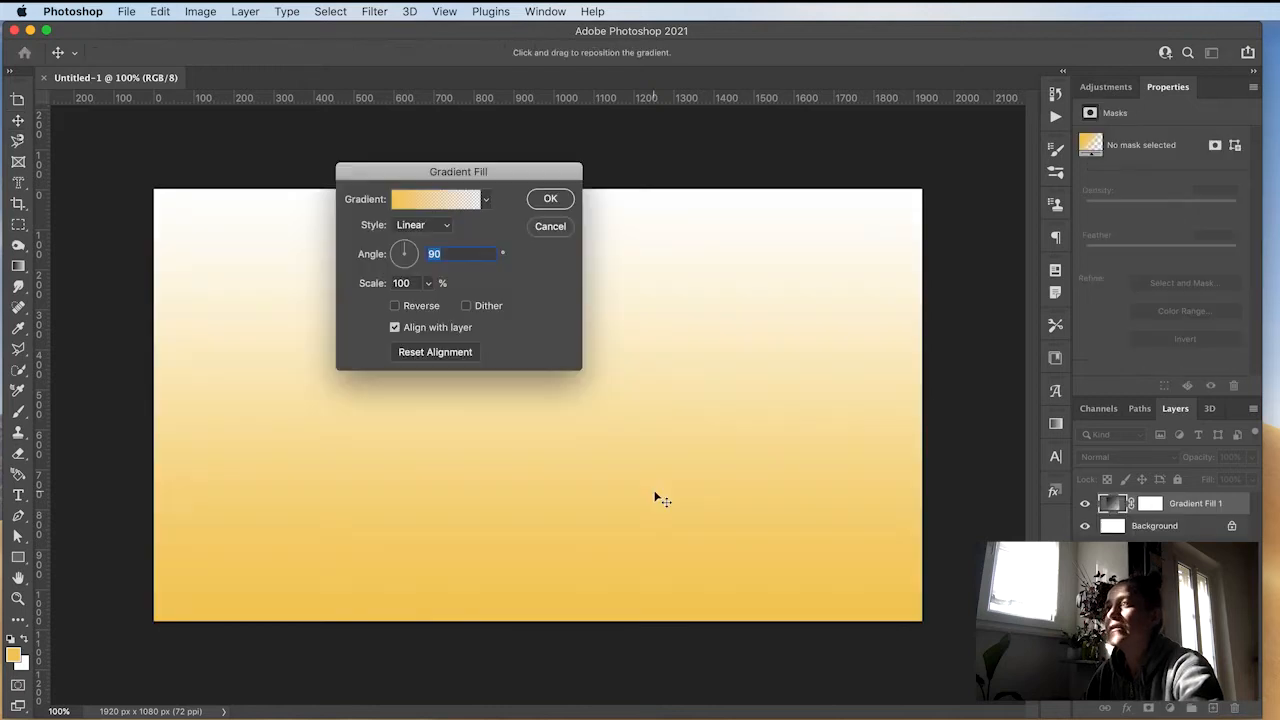
left_click(440, 203)
left_click_drag(931, 239, 752, 213)
left_click(992, 431)
left_click(775, 511)
left_click_drag(779, 528, 871, 531)
double_click(992, 470)
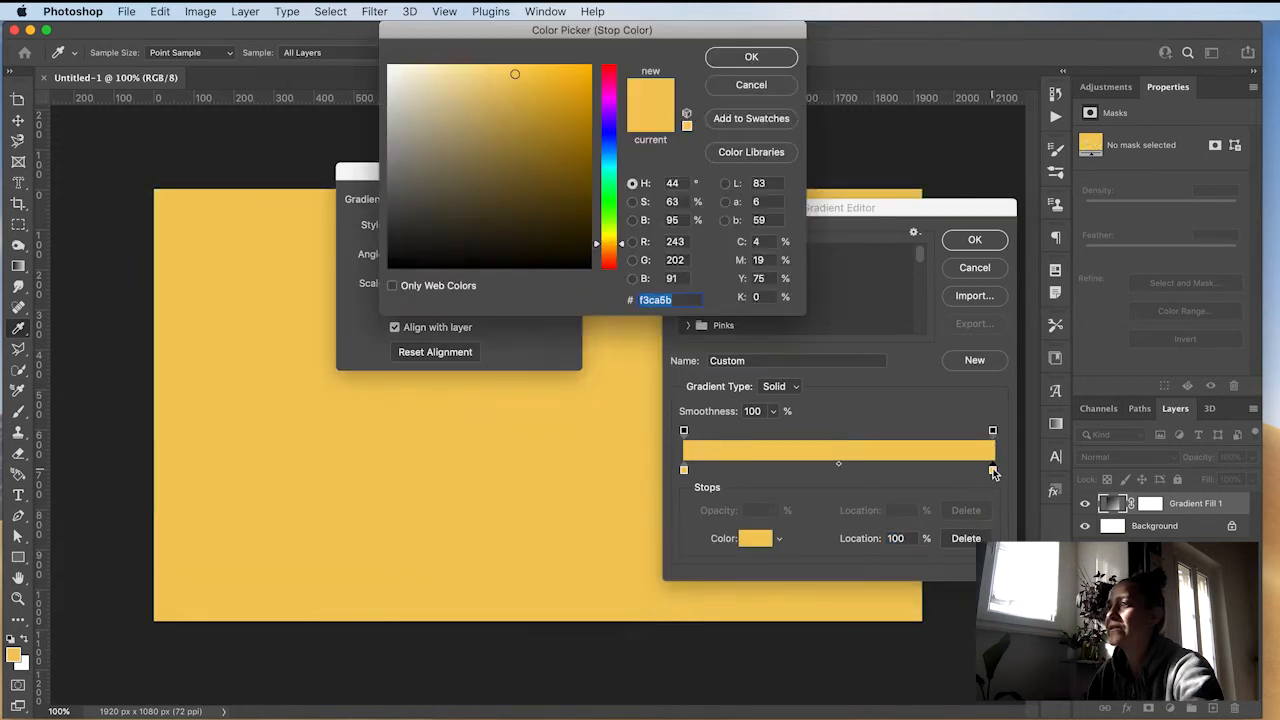
mouse_move(614, 146)
left_mouse_down()
mouse_move(591, 193)
mouse_move(571, 150)
mouse_move(591, 173)
left_mouse_up()
left_click(751, 57)
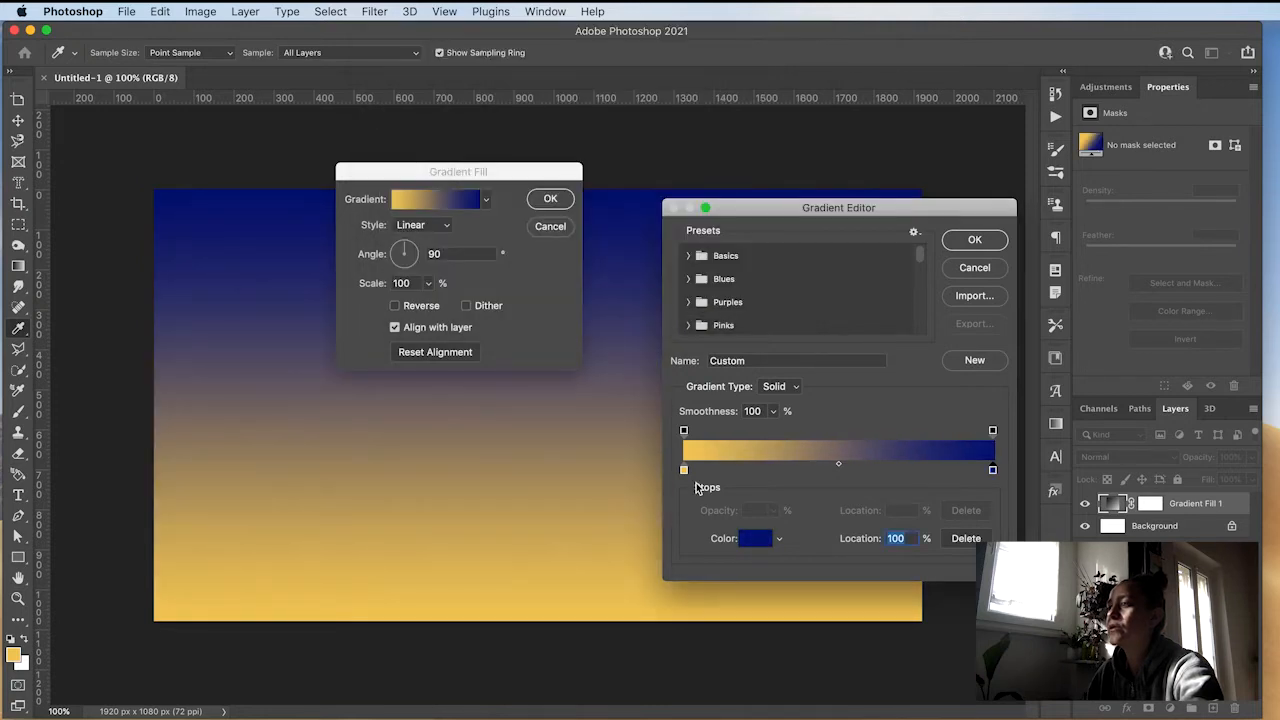
Step: Set the gradient's start colour stop to light blue a7b3ff and confirm the gradient
double_click(684, 470)
left_click_drag(609, 176, 609, 137)
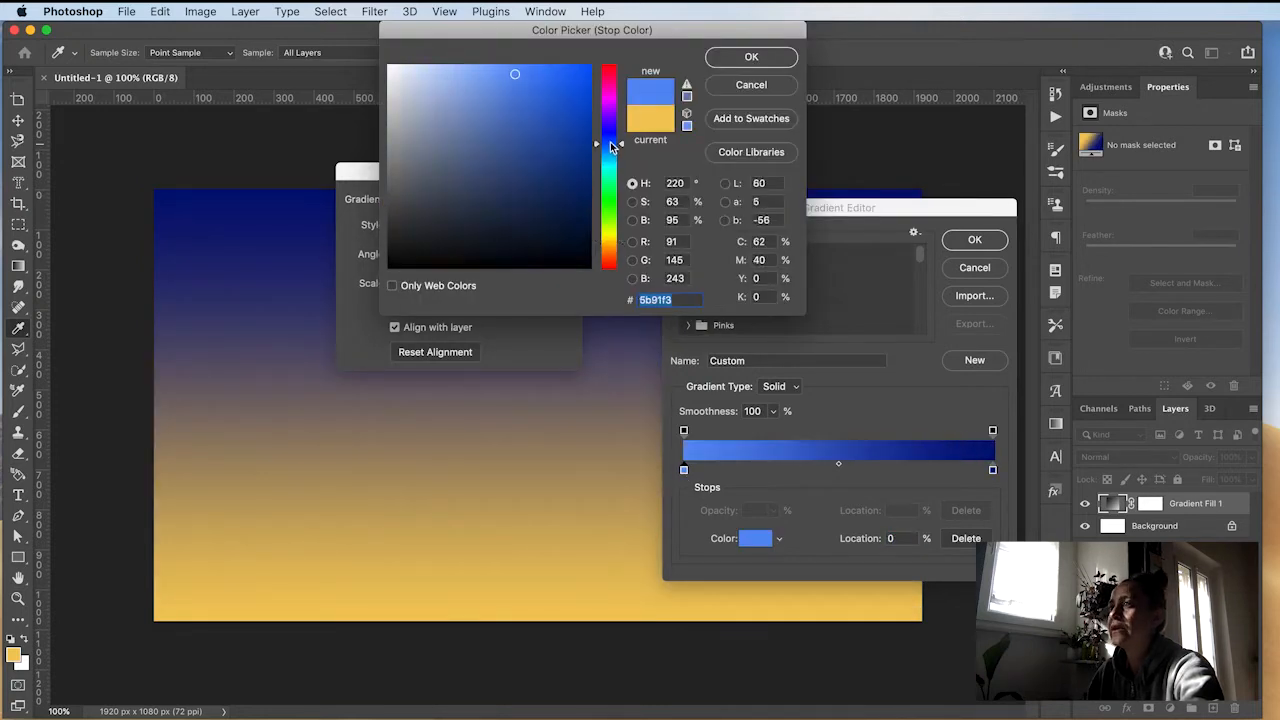
left_click_drag(495, 96, 447, 63)
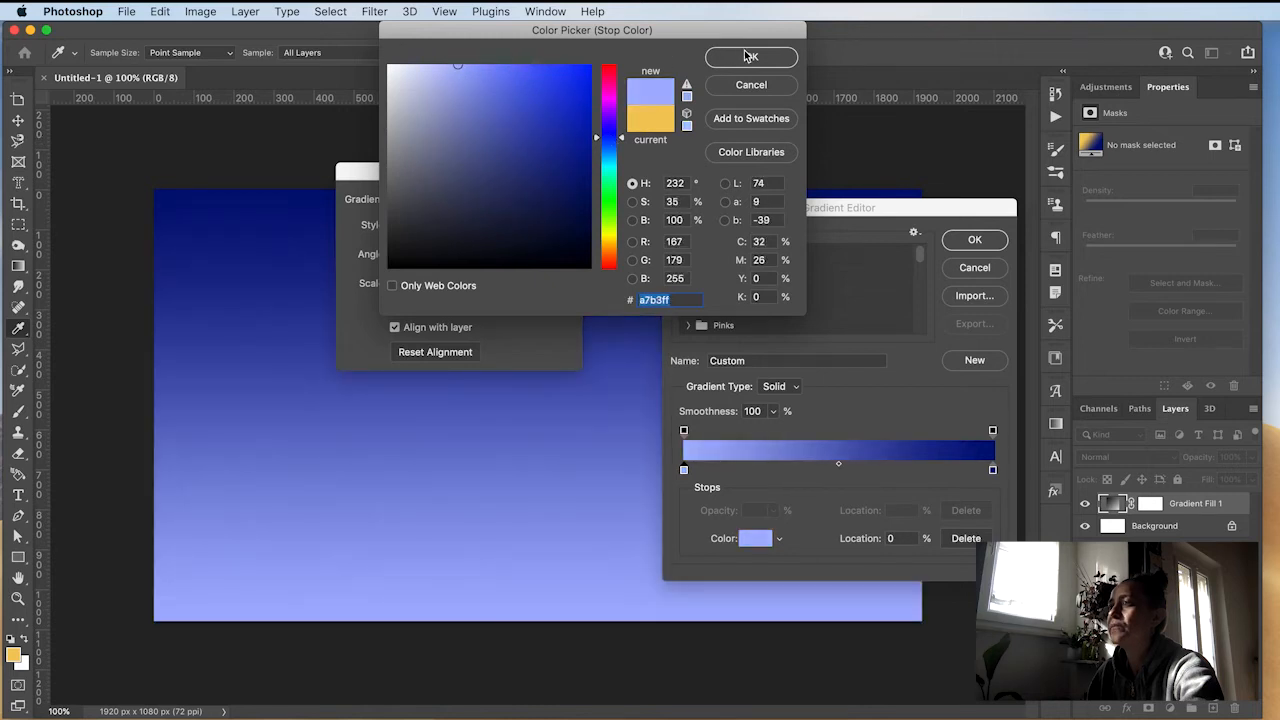
left_click(751, 57)
left_click(955, 240)
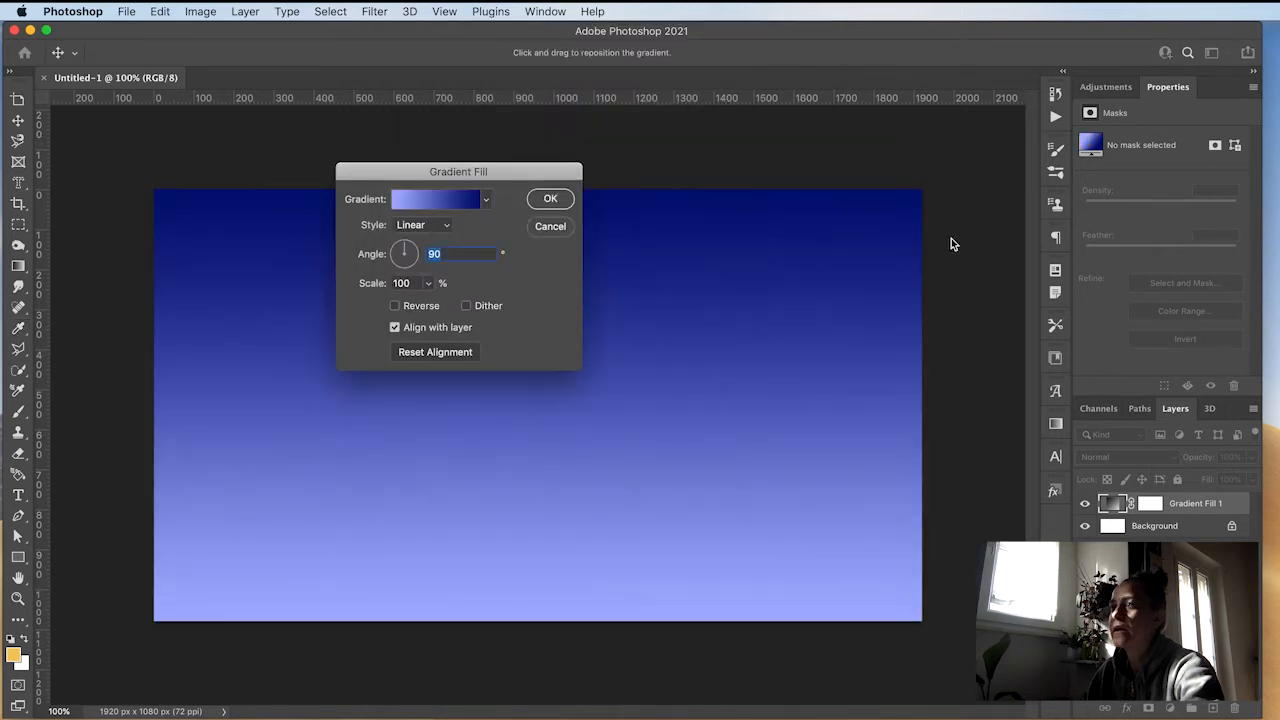
Step: Switch the gradient fill to Radial style with a scale of 232 % and confirm
left_click(425, 226)
left_click(428, 238)
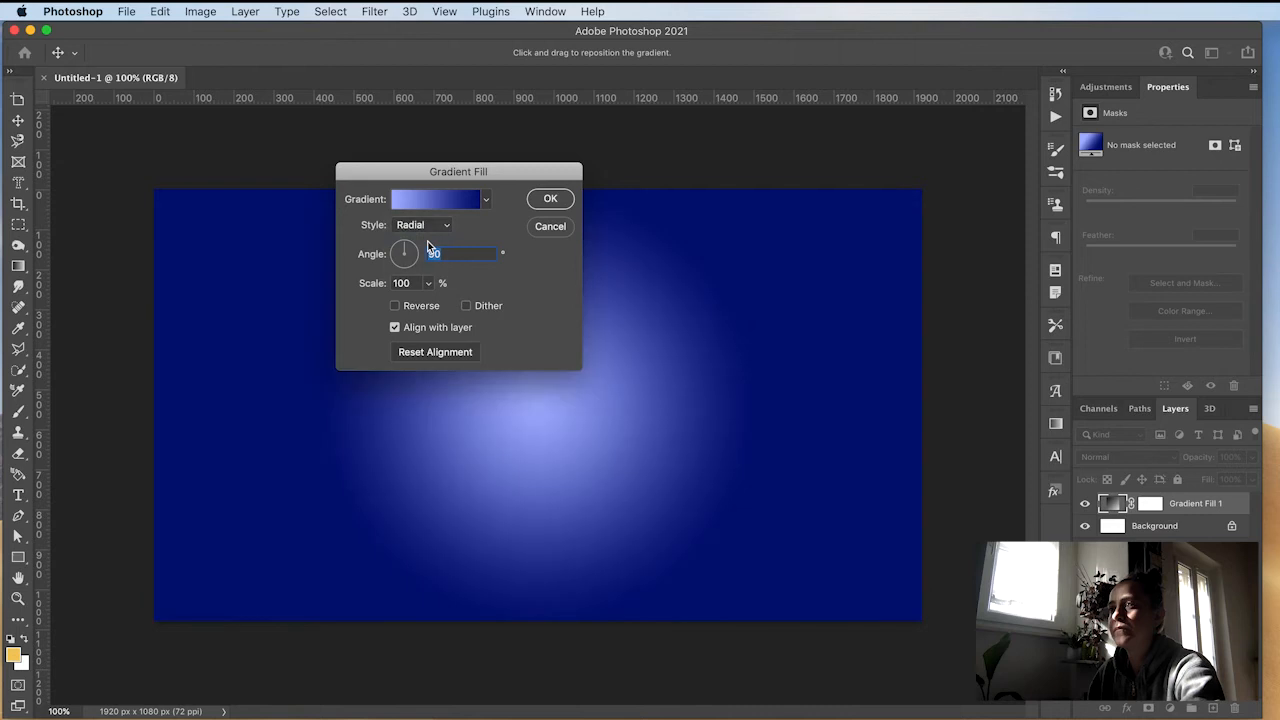
left_click(428, 284)
left_click_drag(423, 303, 436, 302)
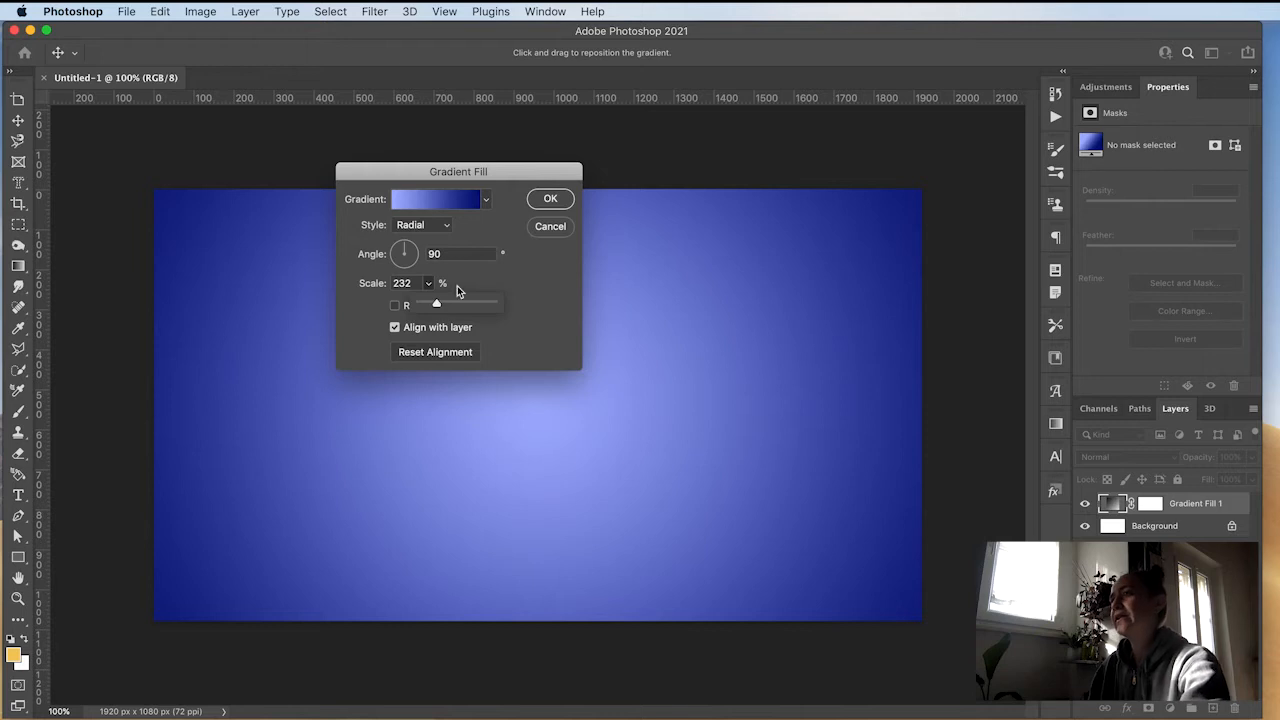
left_click(549, 200)
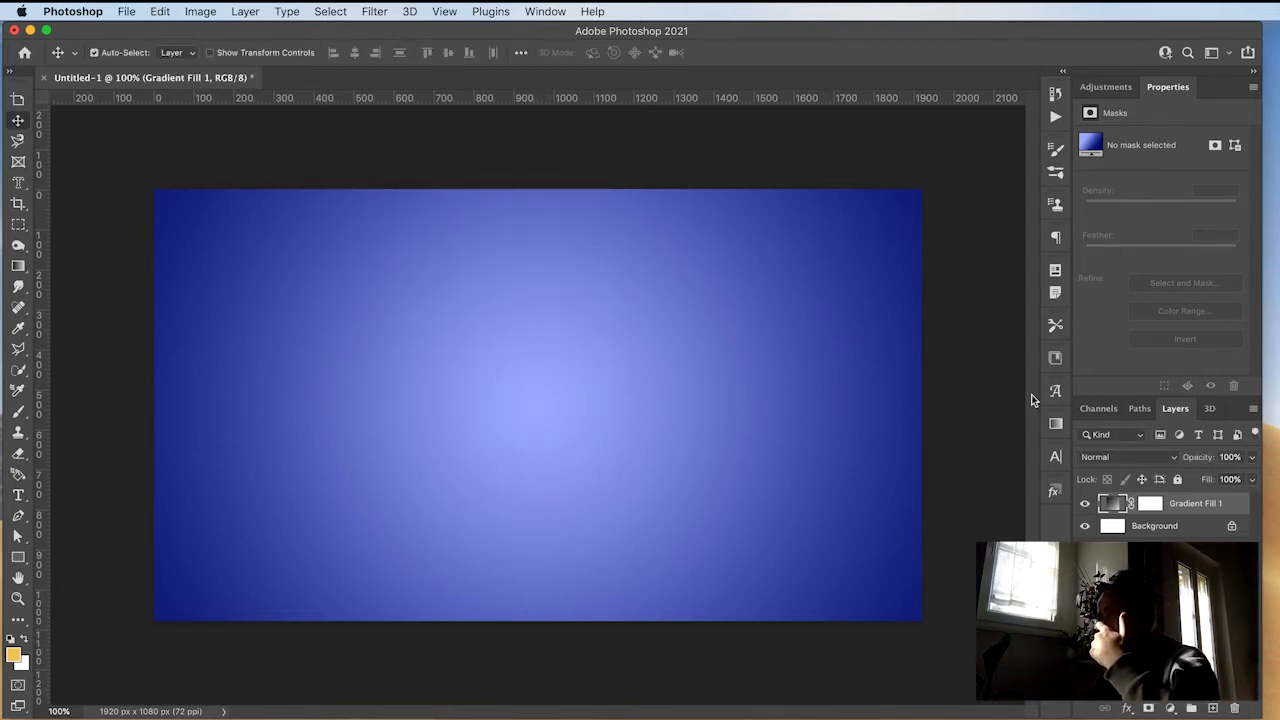
Step: Unlock the Background layer and delete it
left_click(1233, 529)
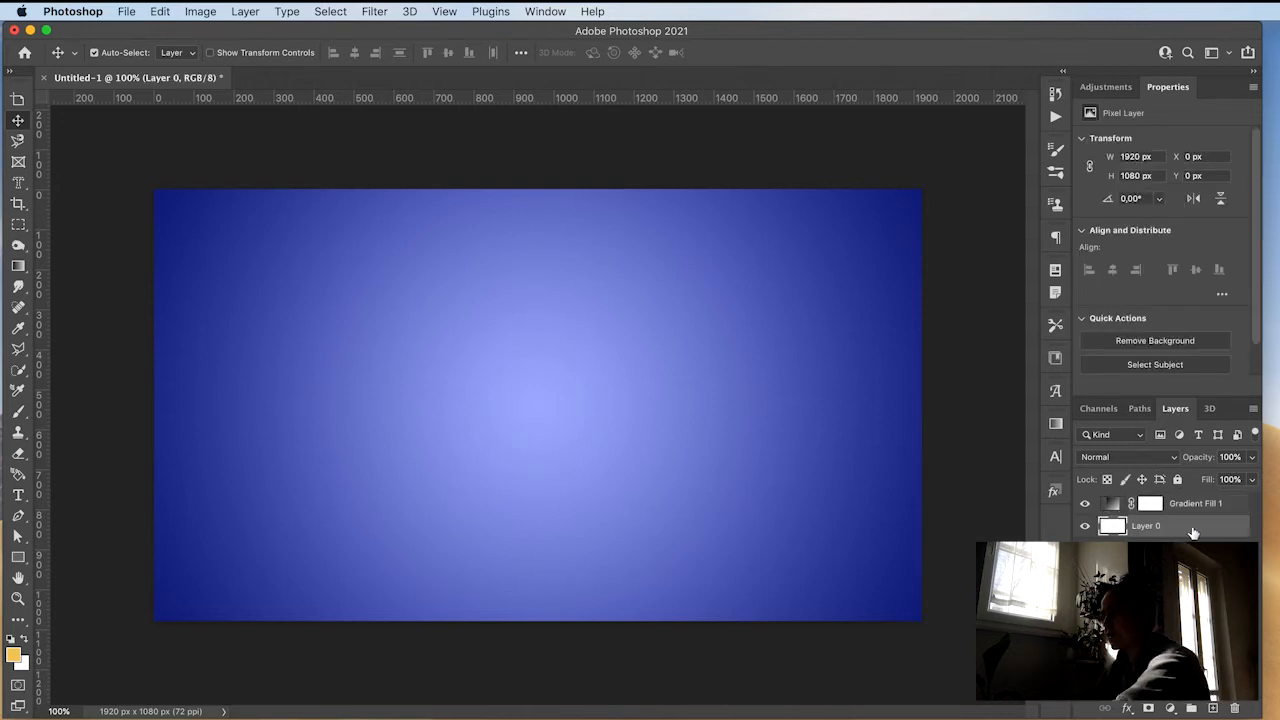
key("Delete")
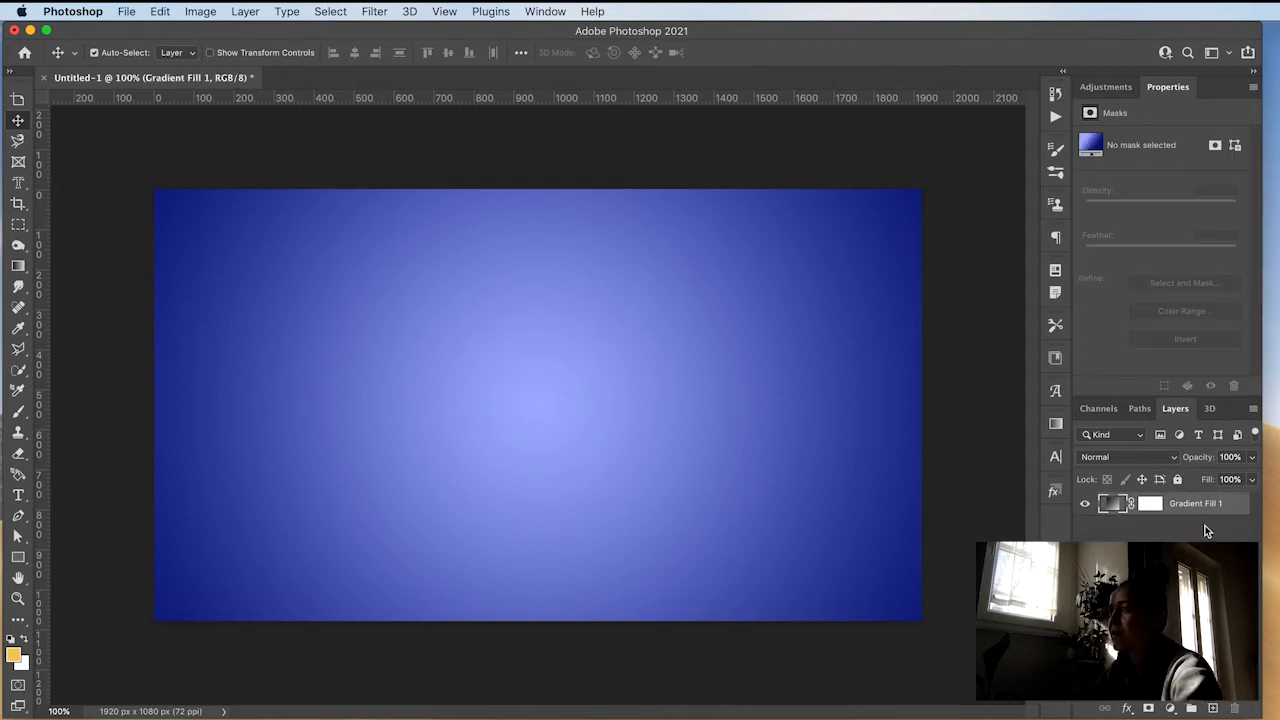
Step: Add a text layer reading MVX in the middle of the canvas
key("t")
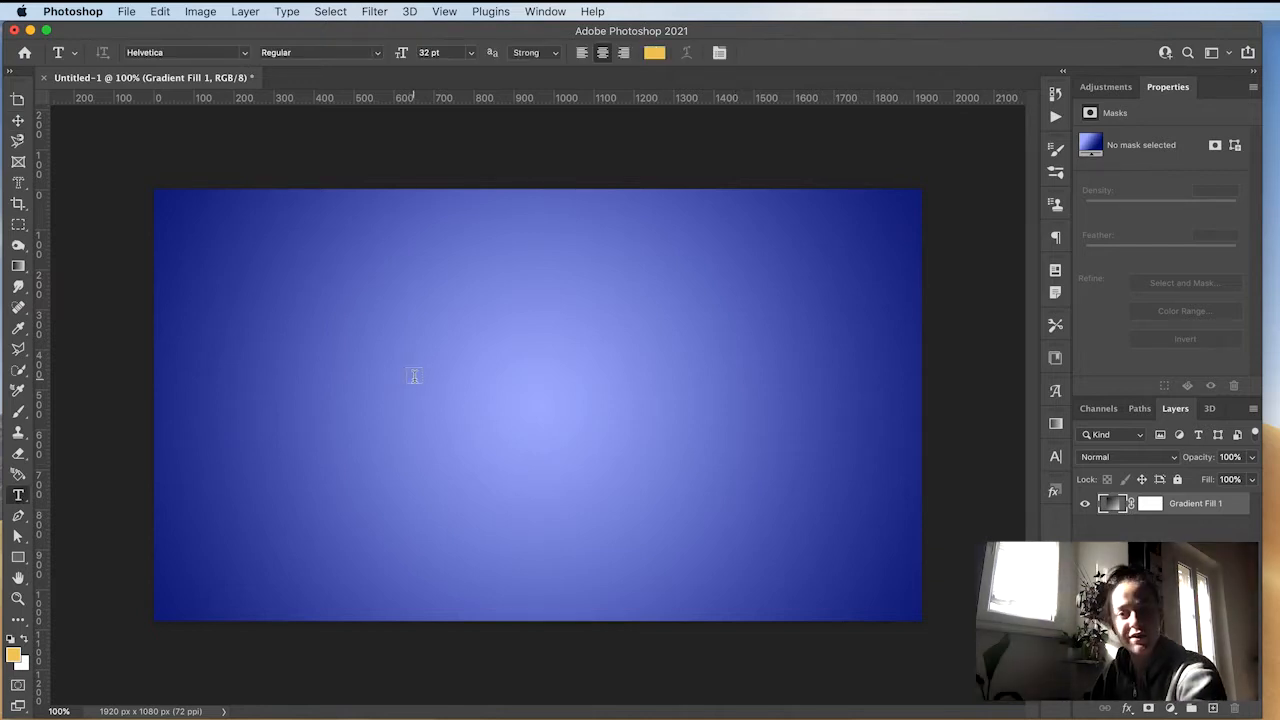
left_click(449, 383)
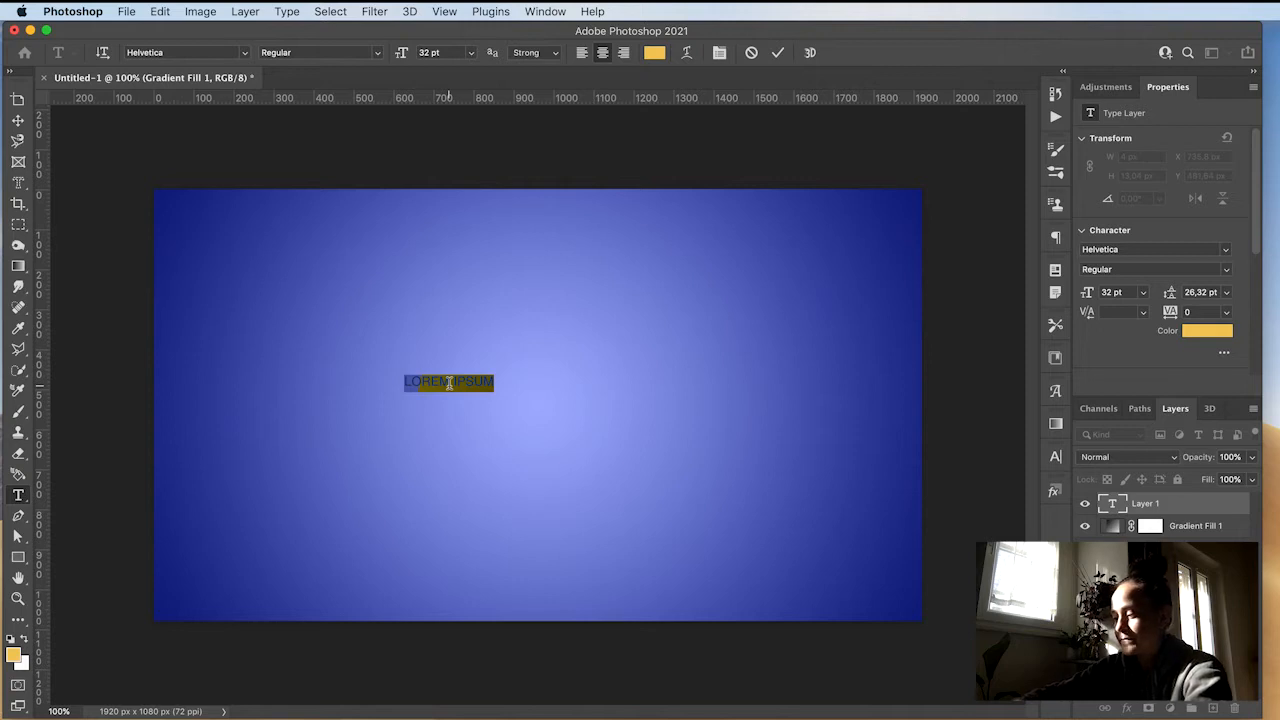
type("MVX")
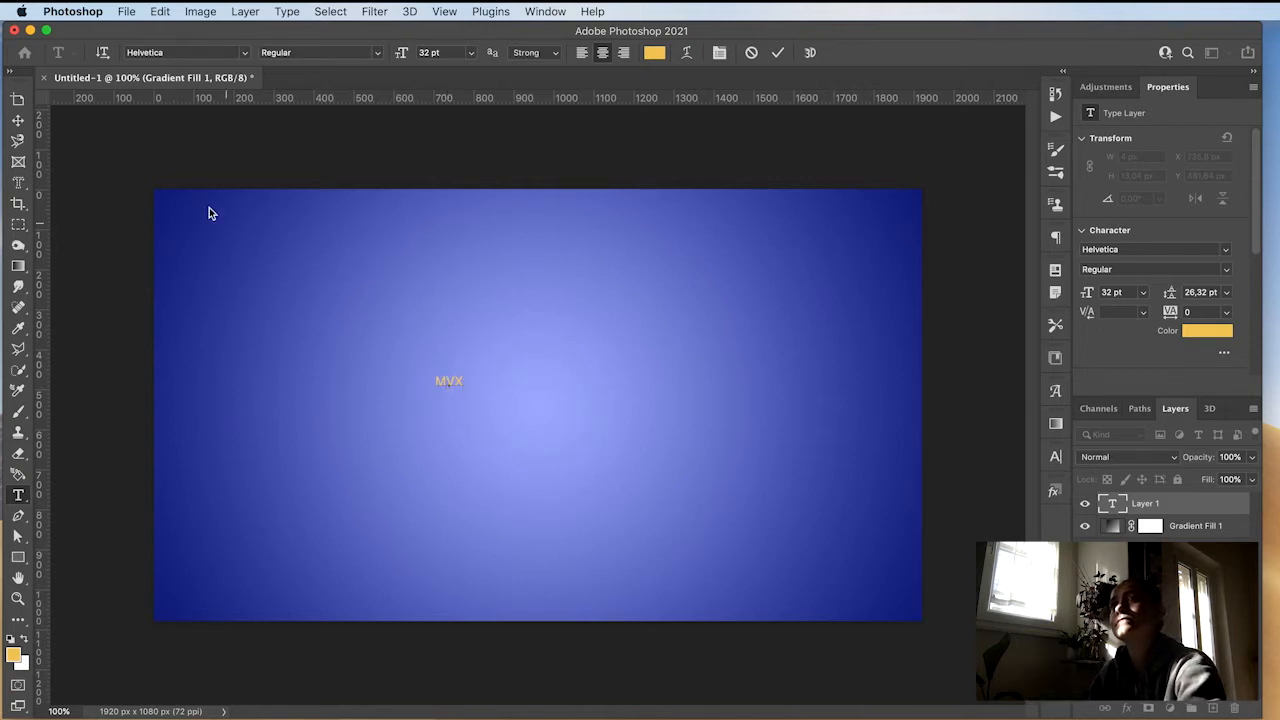
left_click(19, 121)
Step: Scale the MVX text up to about 360 px wide with Free Transform
key("ctrl+t")
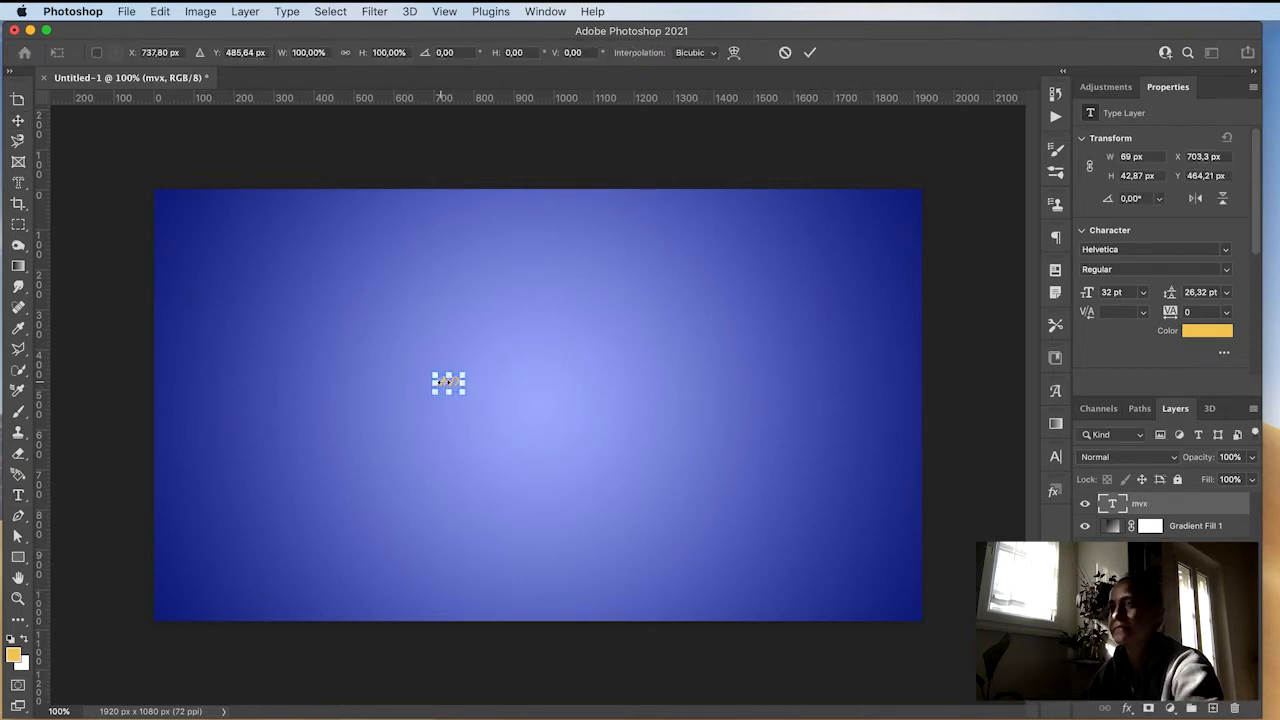
left_click_drag(456, 385, 640, 415)
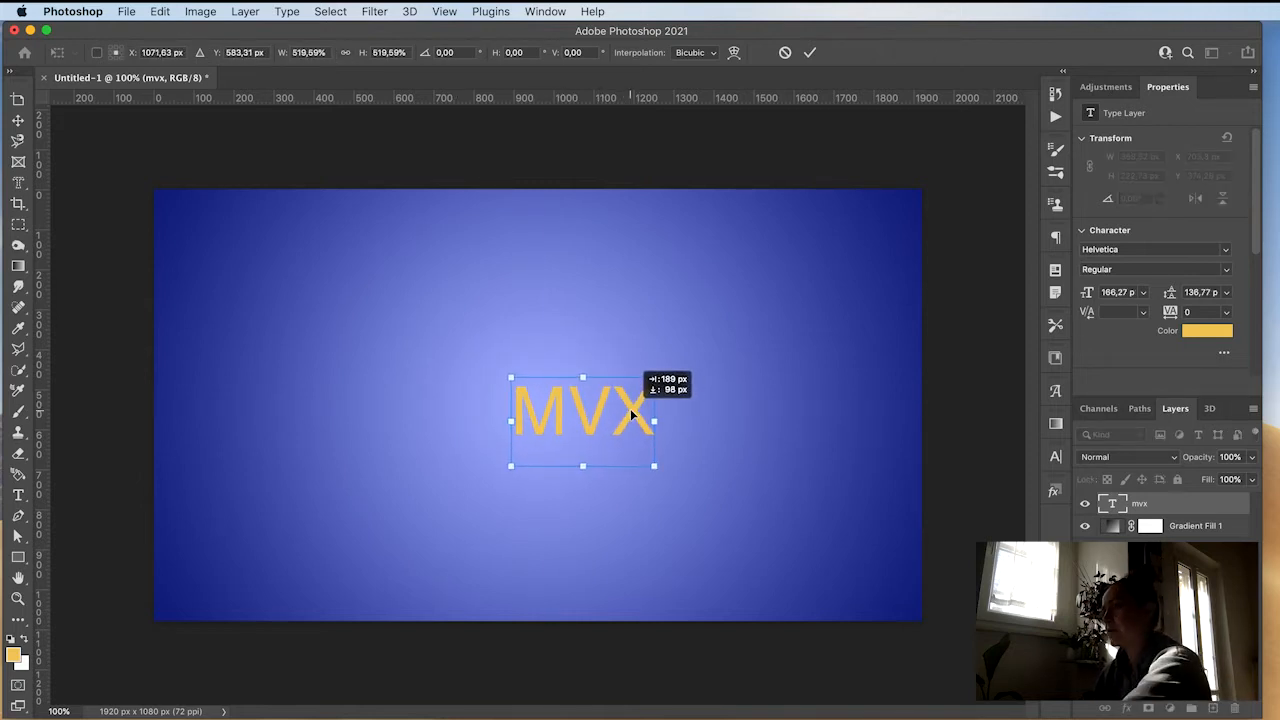
key("Return")
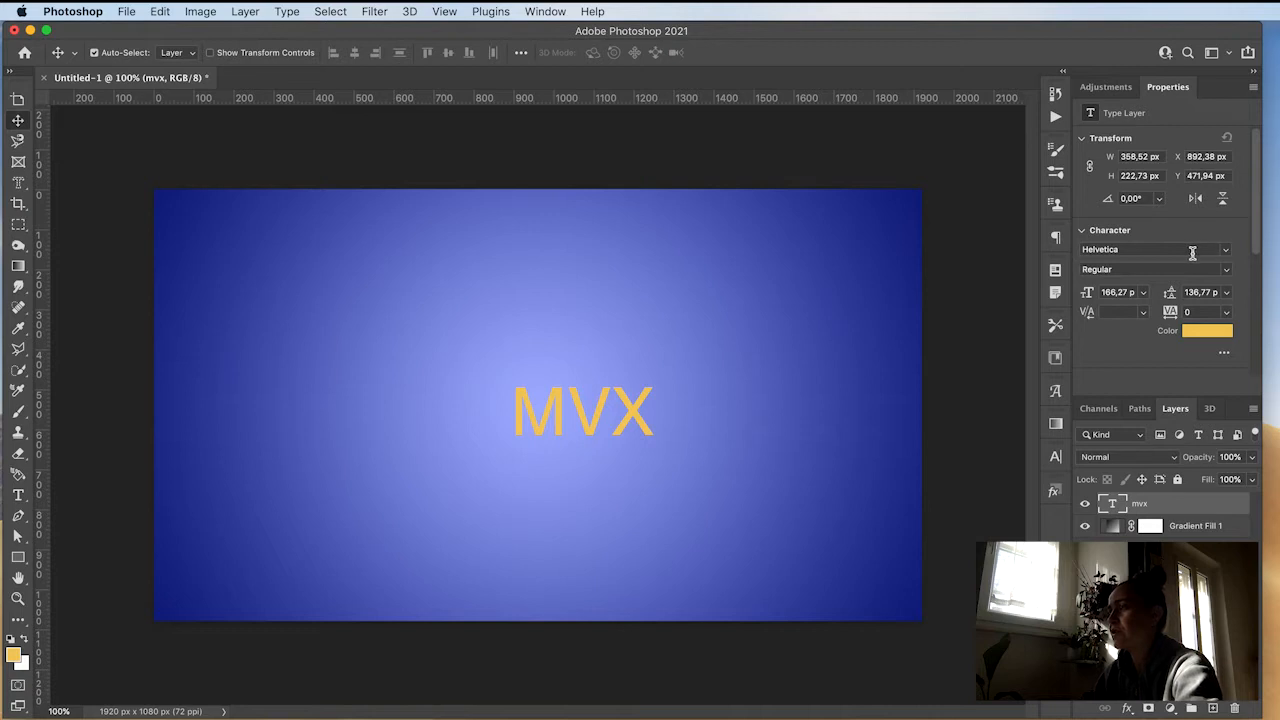
Step: Change the text font to Carina Pro
left_click(1225, 250)
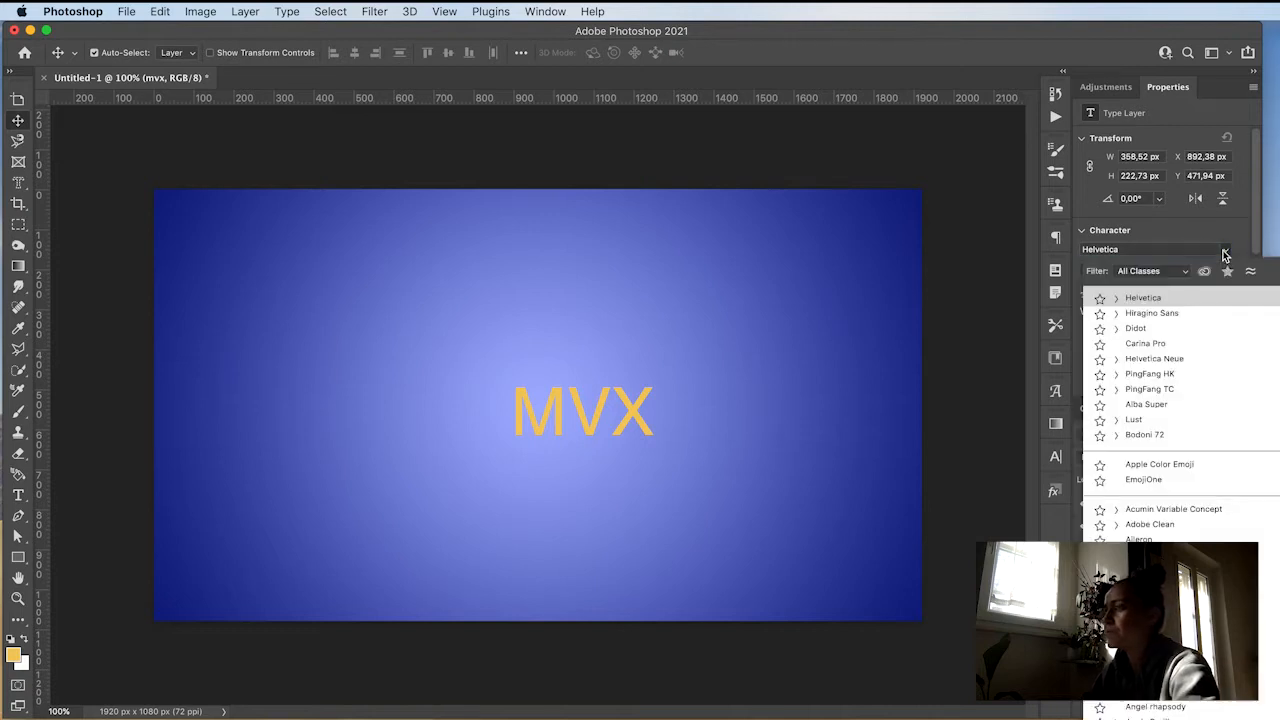
left_click(1162, 345)
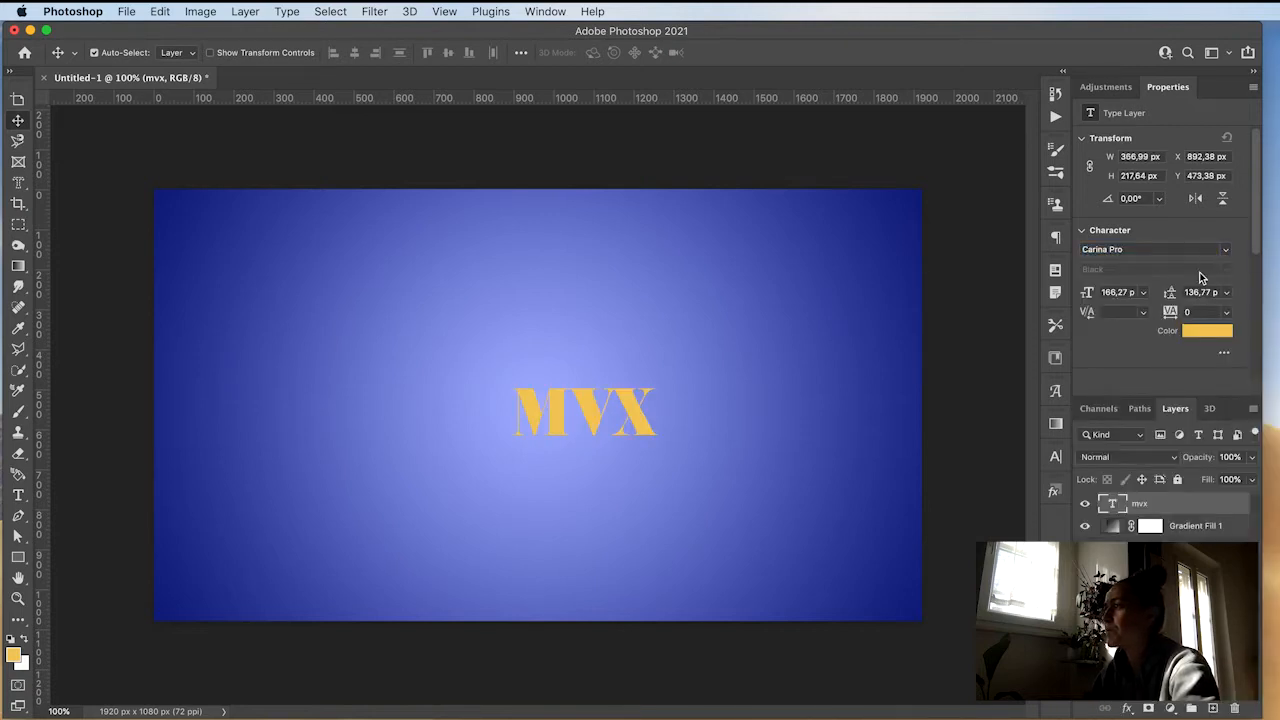
left_click(1227, 252)
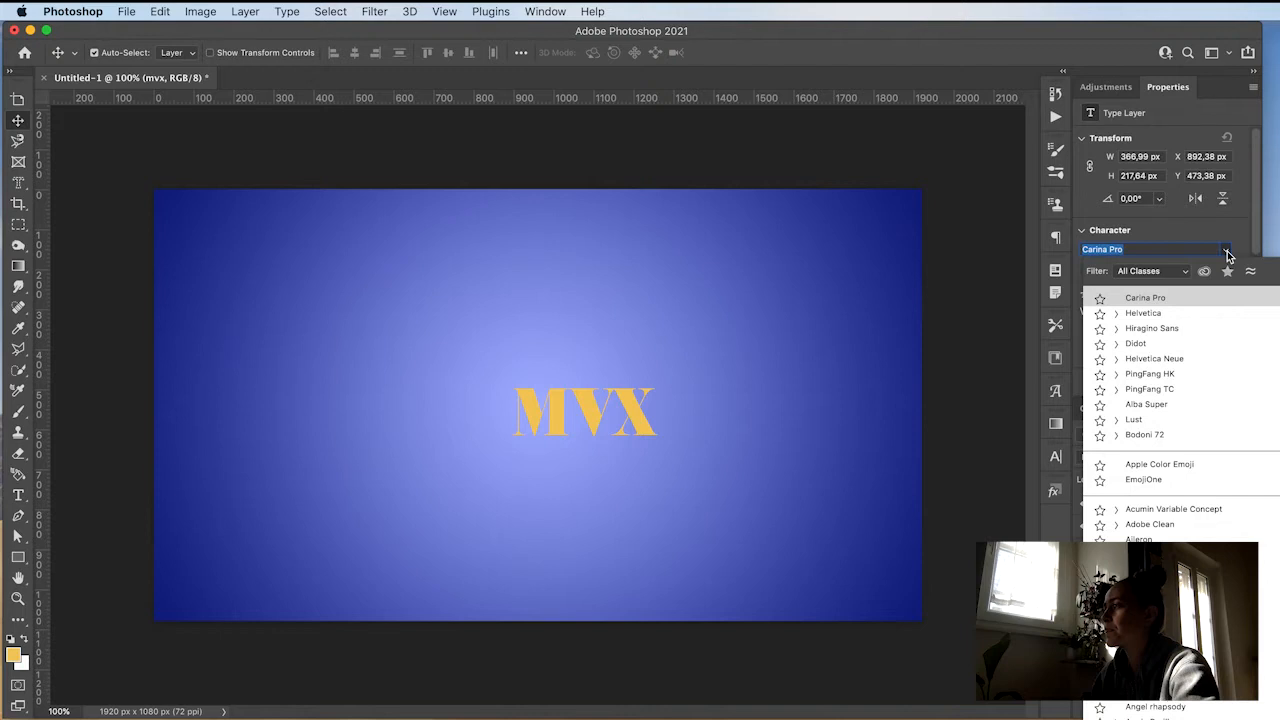
left_click(1143, 313)
Step: Set the text colour to white ffffff
left_click(1201, 333)
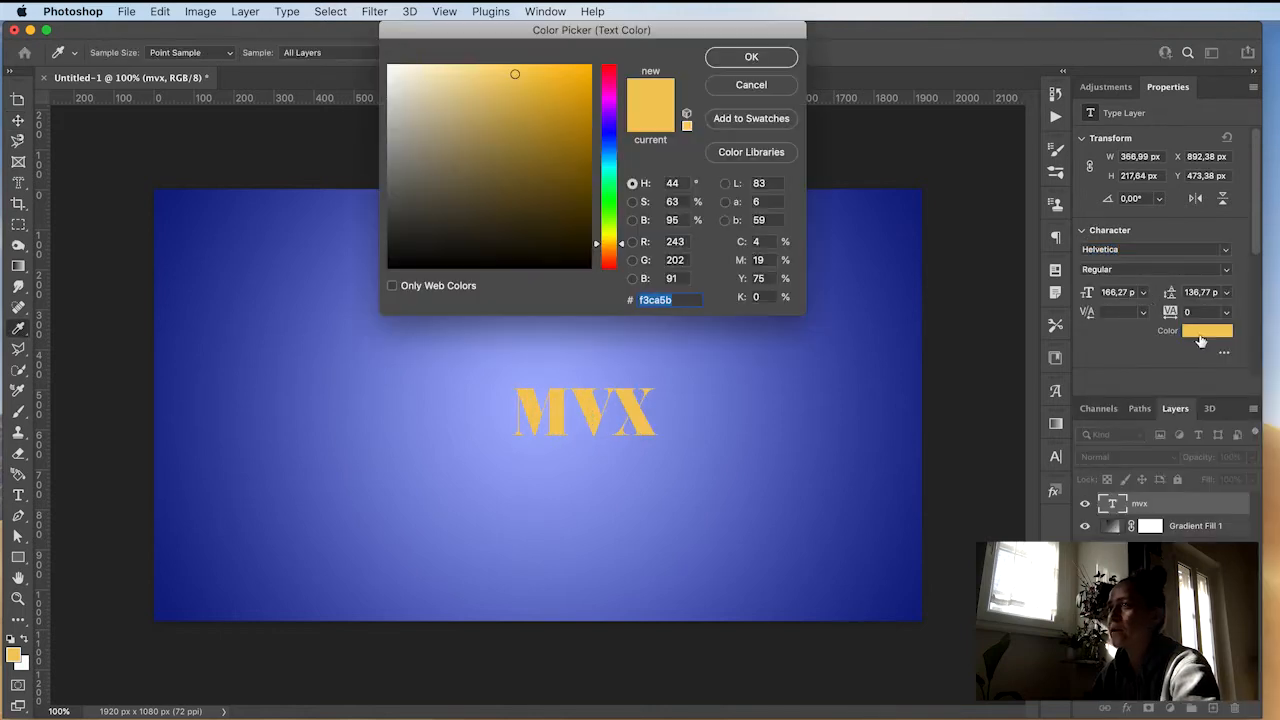
left_click(400, 66)
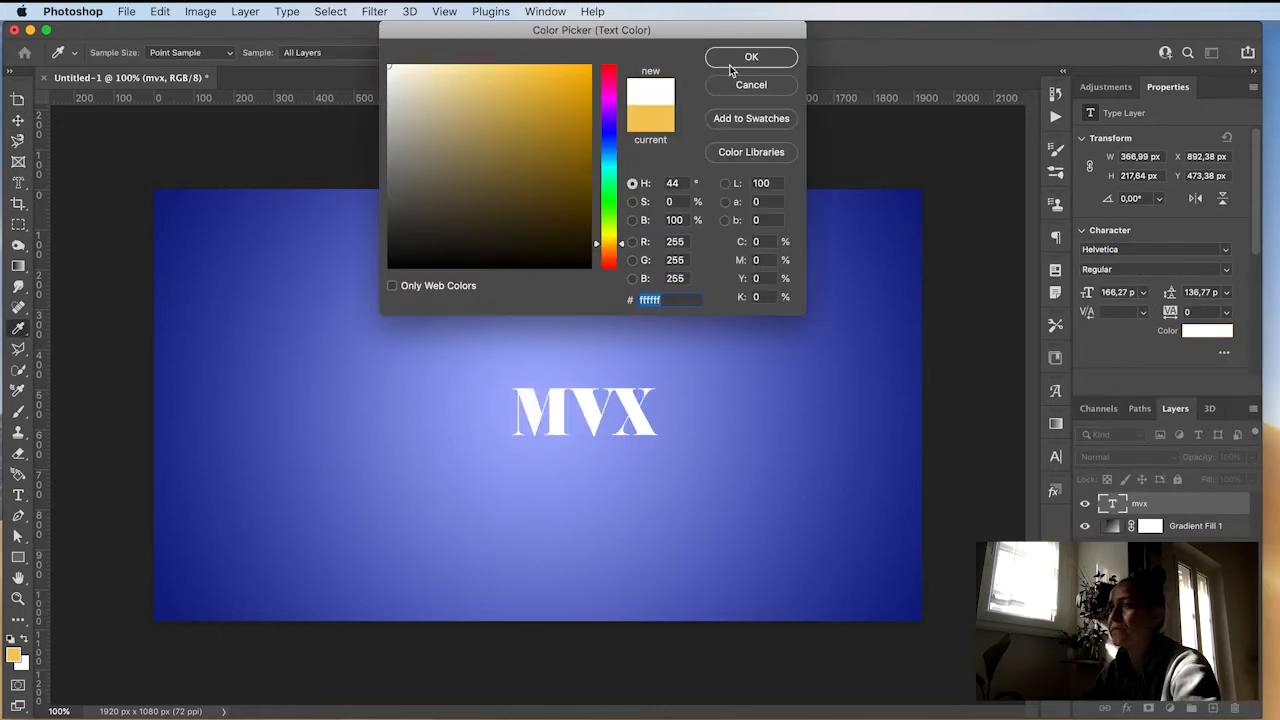
left_click(750, 60)
Step: Enlarge the MVX text further to about 577 px wide with Free Transform
left_click_drag(643, 423, 645, 415)
key("super+t")
left_click_drag(659, 417, 700, 415)
key("Return")
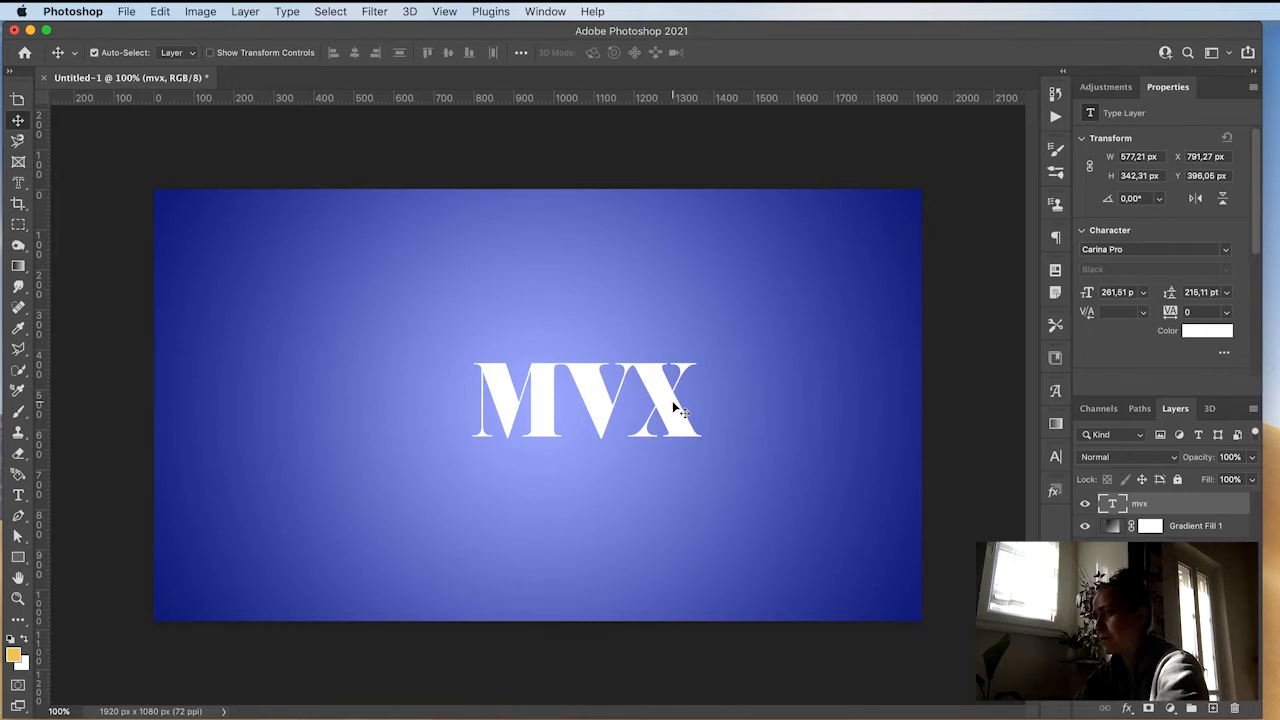
Step: Duplicate the text layer repeatedly, nudging each copy one pixel left and up to build a stacked extrusion
key("super+j")
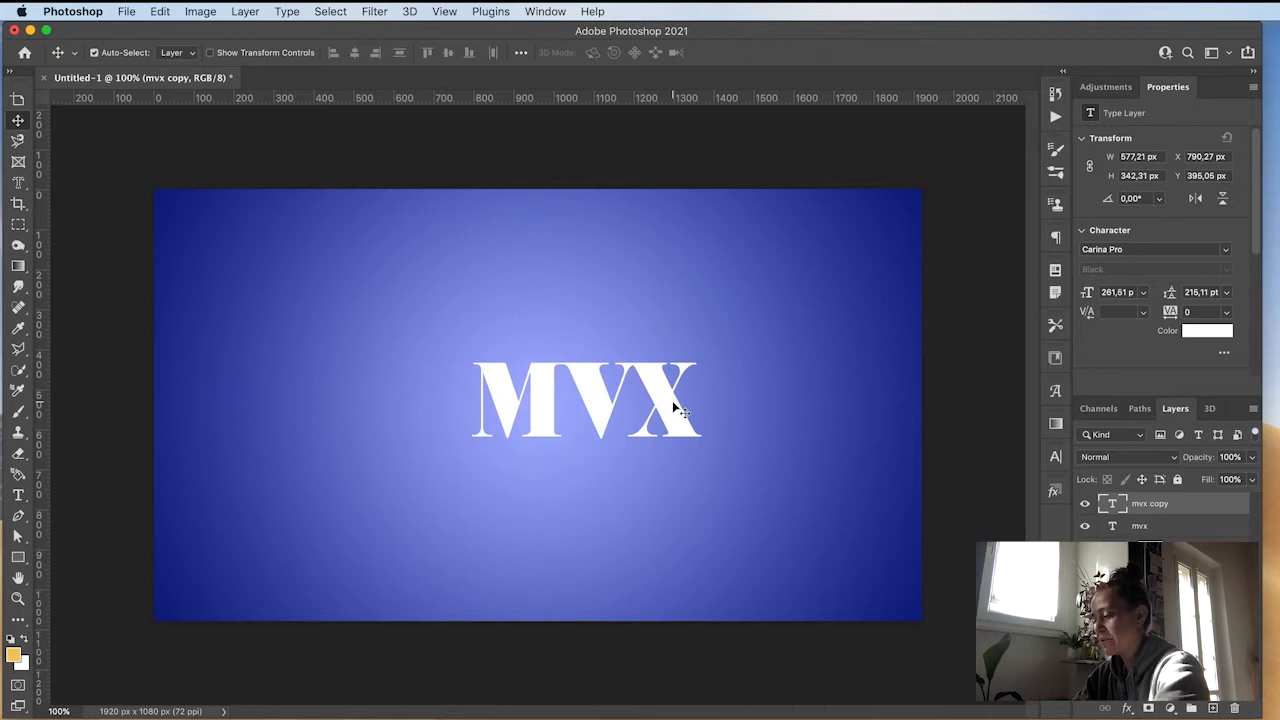
key("super+j")
key("Left")
key("Up")
key("super+j")
key("Left")
key("Up")
key("super+j")
key("Left")
key("Up")
key("super+j")
key("Left")
key("Up")
key("super+j")
key("Left")
key("Up")
key("super+j")
key("Left")
key("Up")
key("super+j")
key("Left")
key("Up")
key("super+j")
key("Left")
key("Up")
key("super+j")
key("Left")
key("Up")
key("super+j")
key("Left")
key("Up")
key("super+j")
key("Left")
key("Up")
key("super+j")
key("Left")
key("Up")
key("super+j")
key("Left")
key("Up")
key("super+j")
key("Left")
key("Up")
key("super+j")
key("Left")
key("Up")
key("super+j")
key("Left")
key("Up")
key("super+j")
key("Left")
key("Up")
key("super+j")
key("Left")
key("Up")
key("super+j")
key("Left")
key("Up")
key("super+j")
key("Left")
Step: Continue duplicating the text layer many more times with leftward nudges
key("j")
key("super+j")
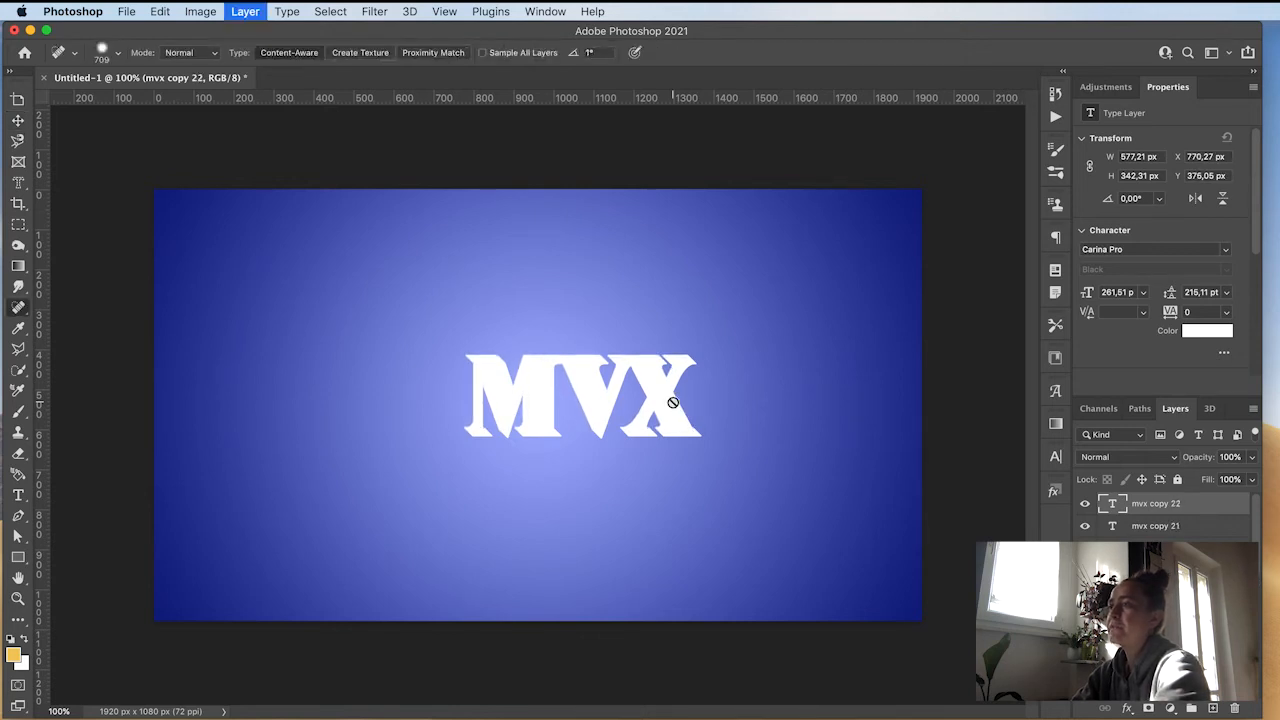
key("Left")
key("super+j")
key("Left")
key("super+j")
key("Left")
key("super+j")
key("Left")
key("super+j")
key("Left")
key("super+j")
key("Left")
key("super+j")
key("Left")
key("Left")
key("super+j")
key("Left")
key("super+j")
key("Left")
key("Left")
key("super+j")
key("Left")
key("super+j")
key("super+j")
key("Left")
key("super+j")
key("Left")
key("super+j")
key("Left")
key("super+j")
key("Left")
key("super+j")
key("Left")
key("super+j")
key("Left")
key("super+j")
key("Left")
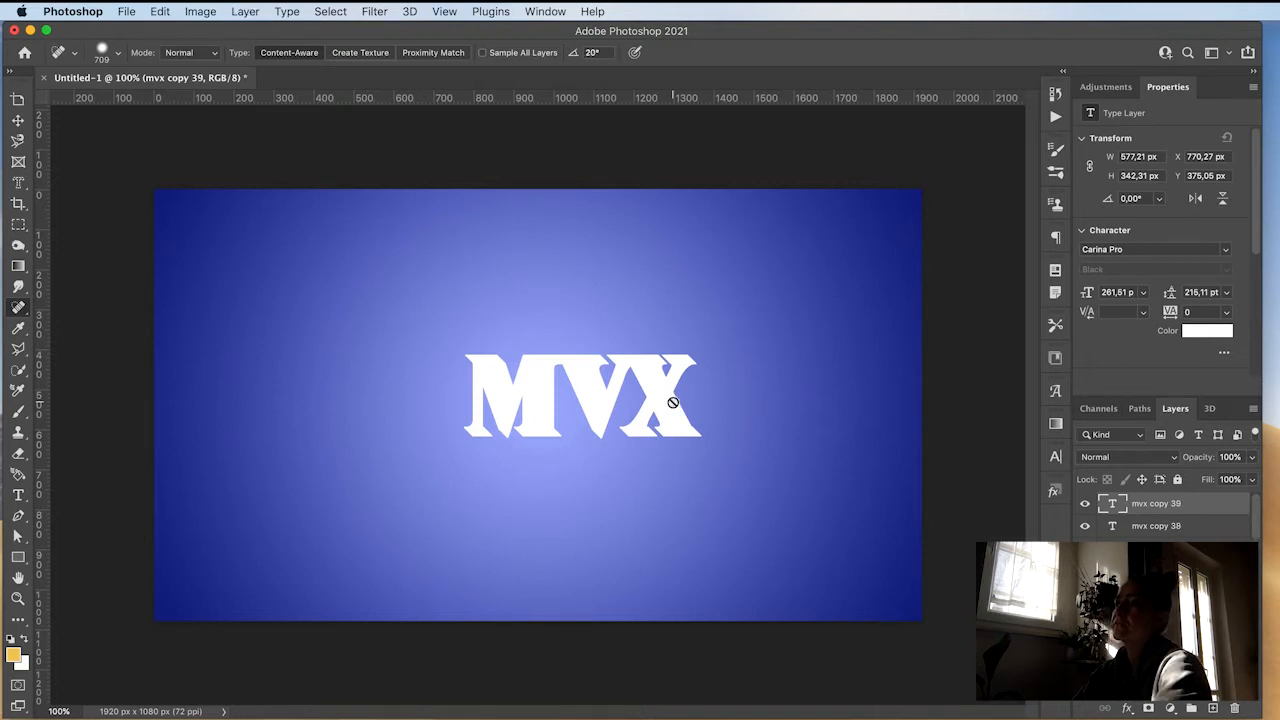
key("super+j")
key("Left")
key("super+j")
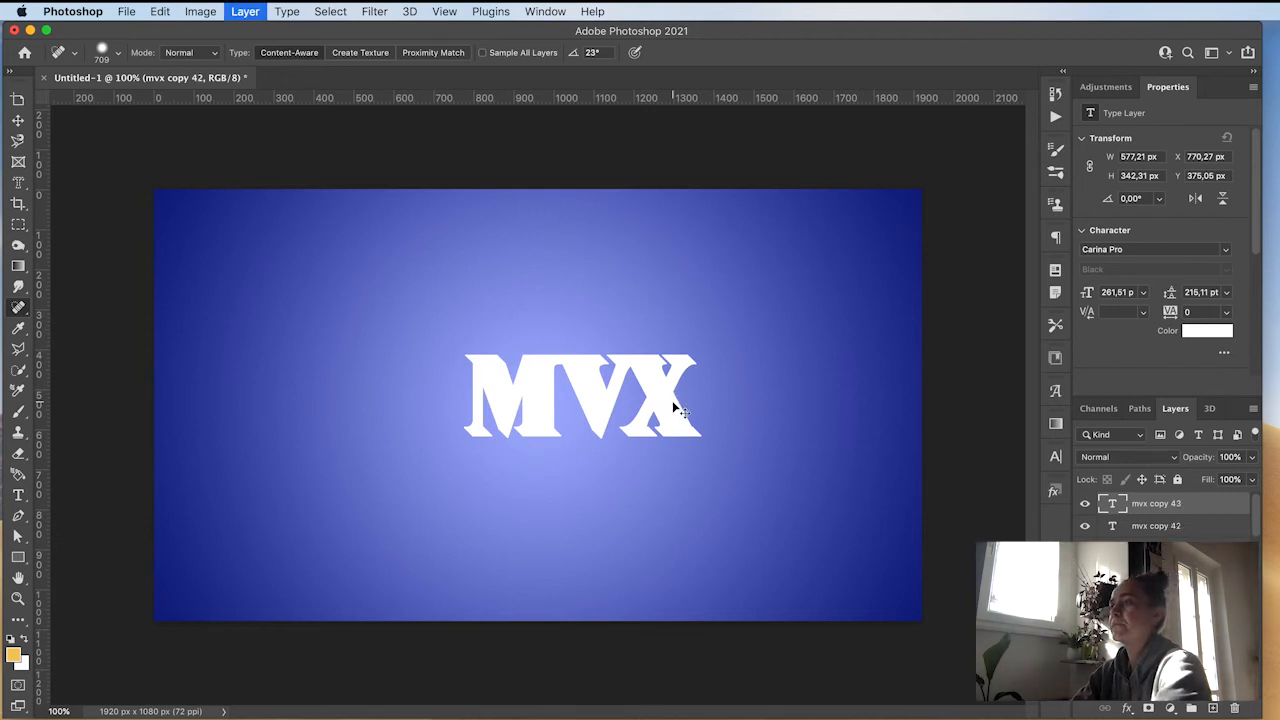
key("Left")
key("super+j")
key("Left")
key("super+j")
key("Left")
key("super+j")
key("Left")
key("super+j")
key("Left")
key("super+j")
key("Left")
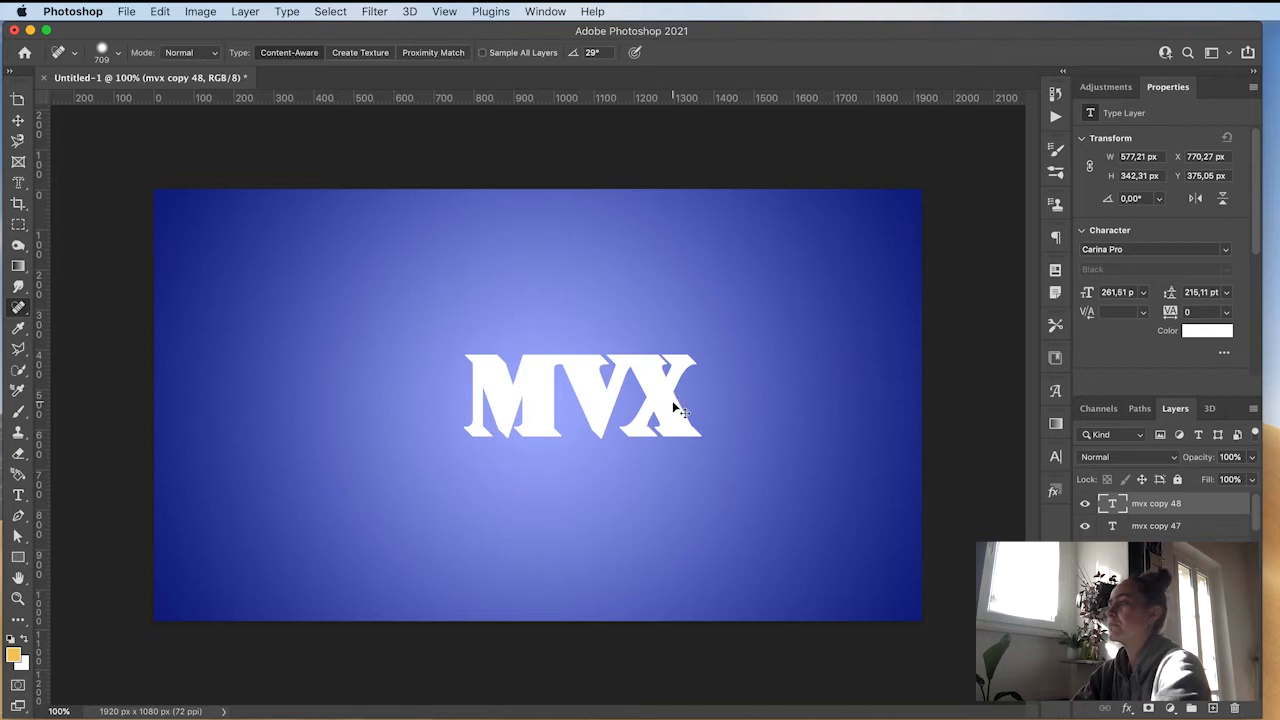
key("super+j")
key("Left")
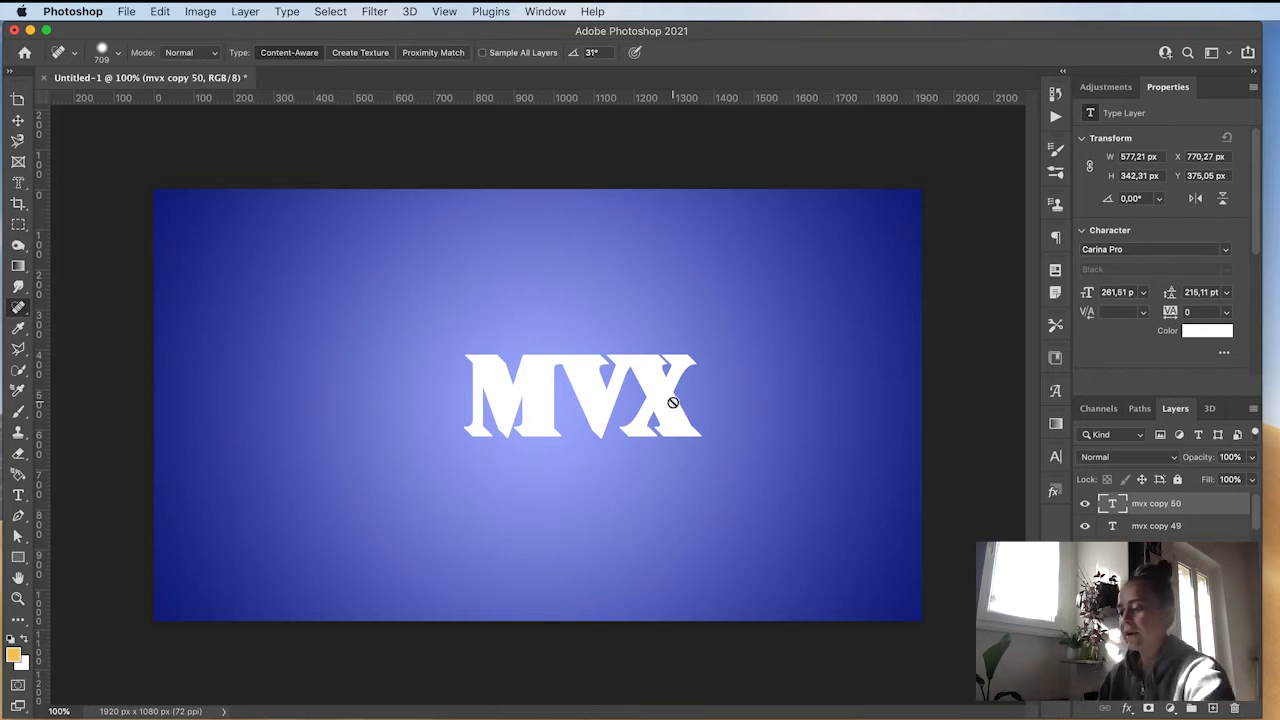
Step: Select all text copies below the top one and group them into a layer group
key("v")
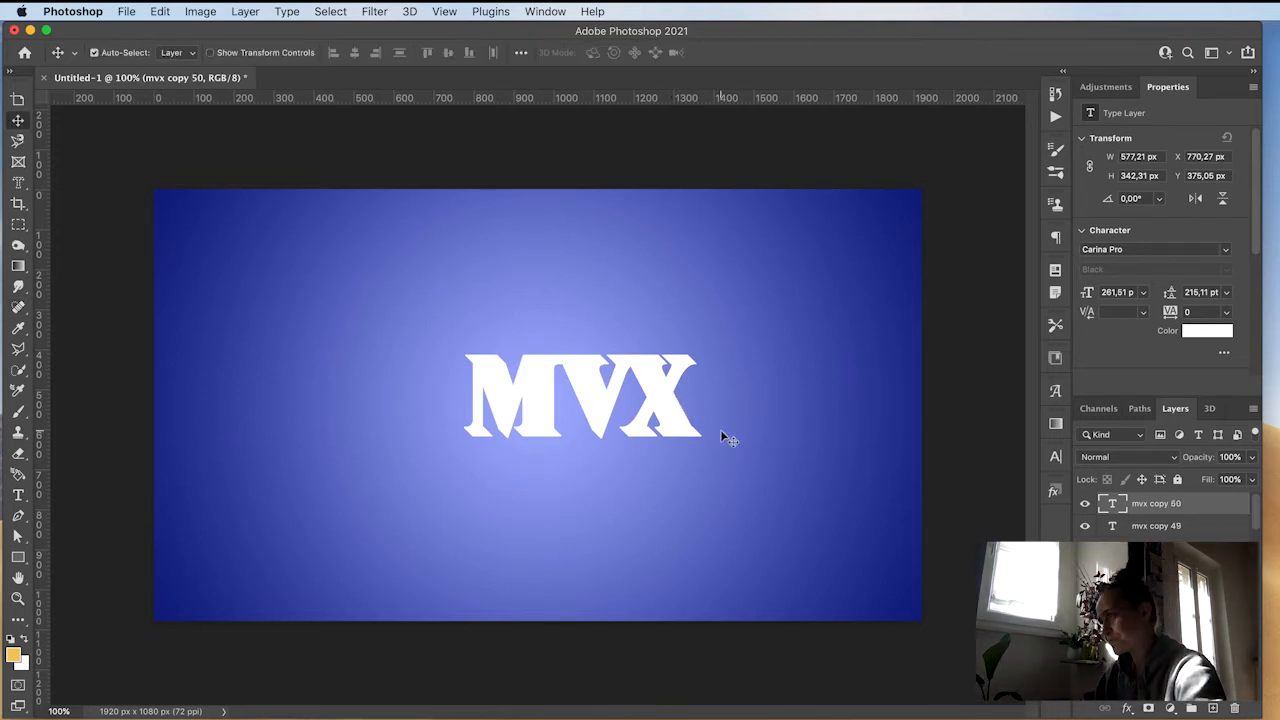
left_click(1192, 527)
scroll(1170, 520, "down", 15)
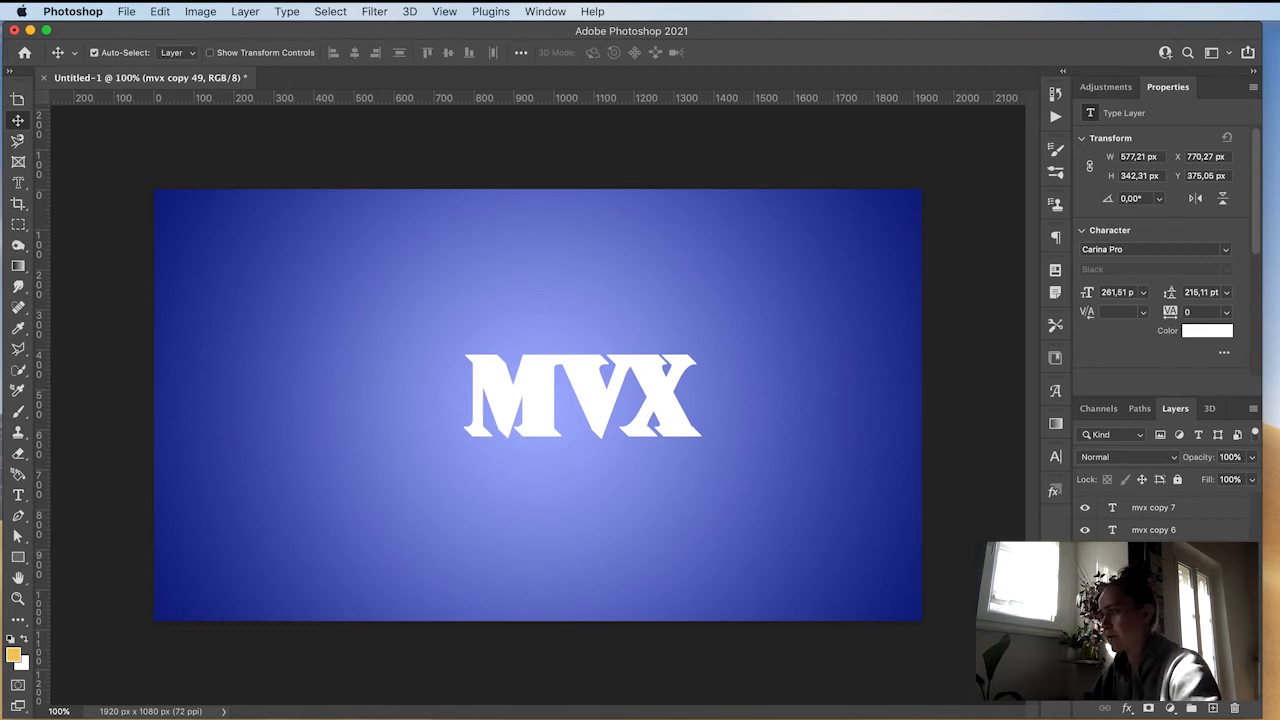
left_click(1160, 662, "shift")
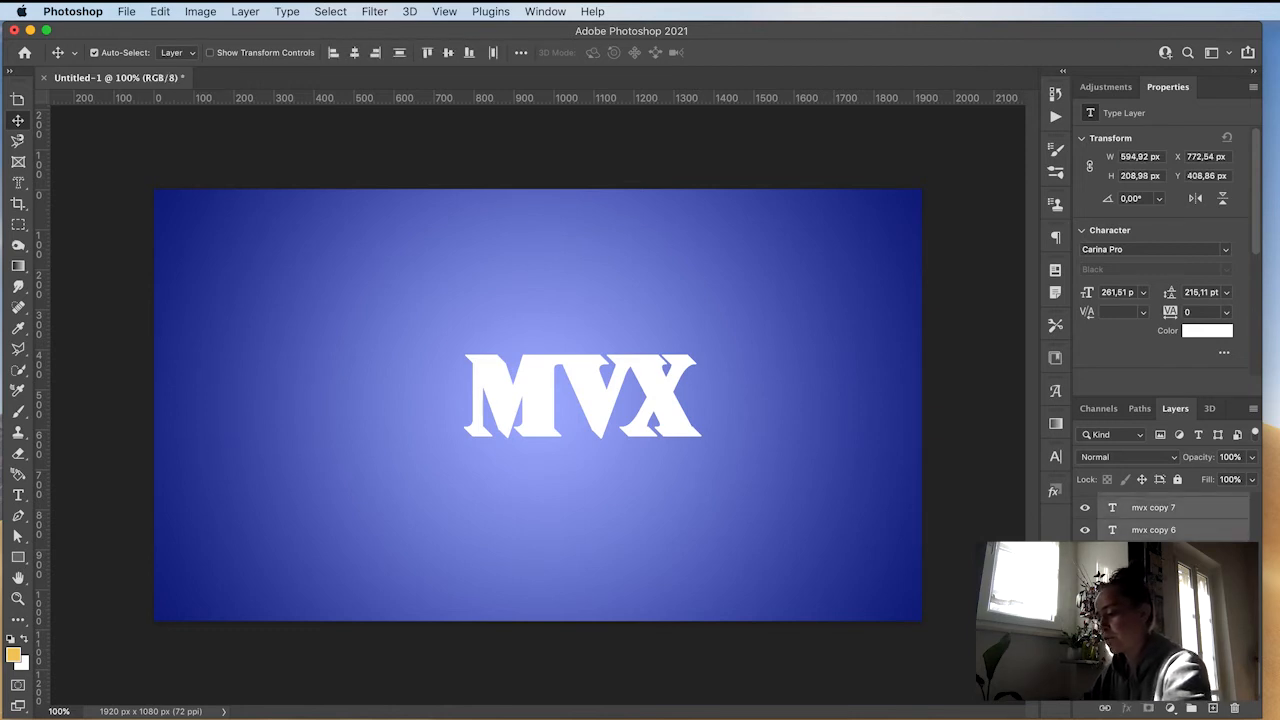
key("super+g")
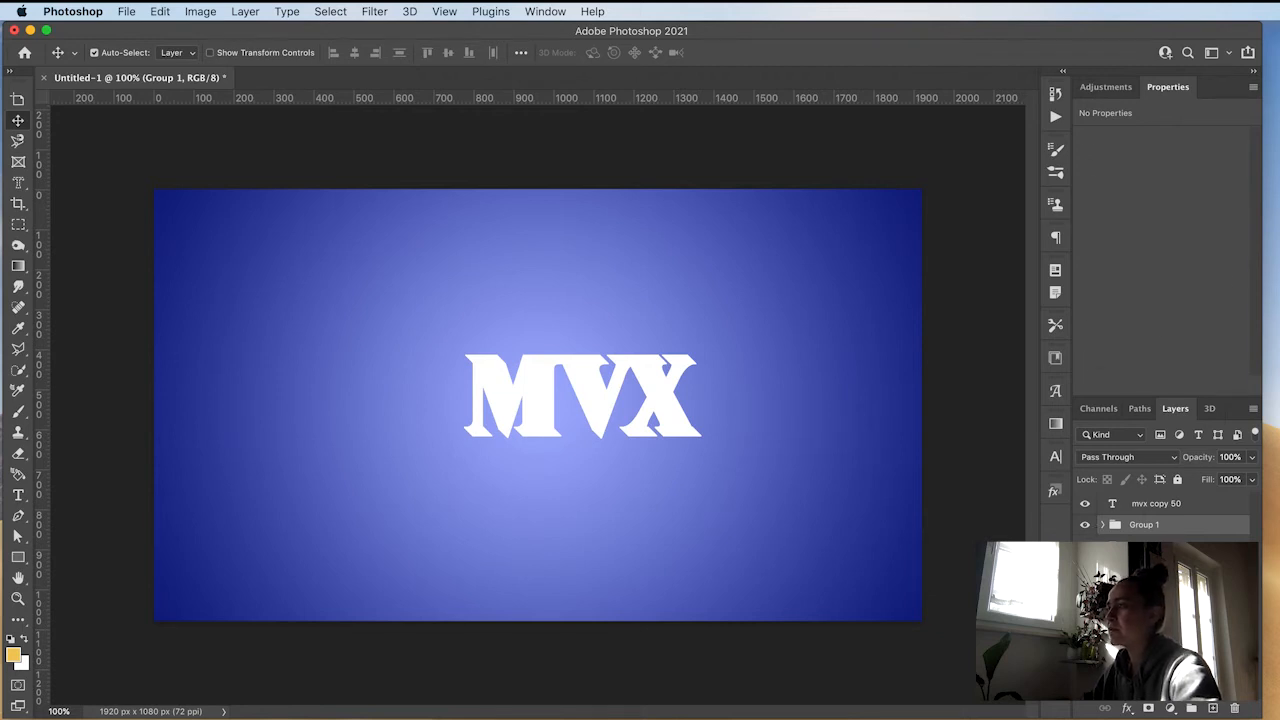
Step: Set the colour of the bottom mvx text layer to black
left_click(1150, 547)
left_click(1201, 328)
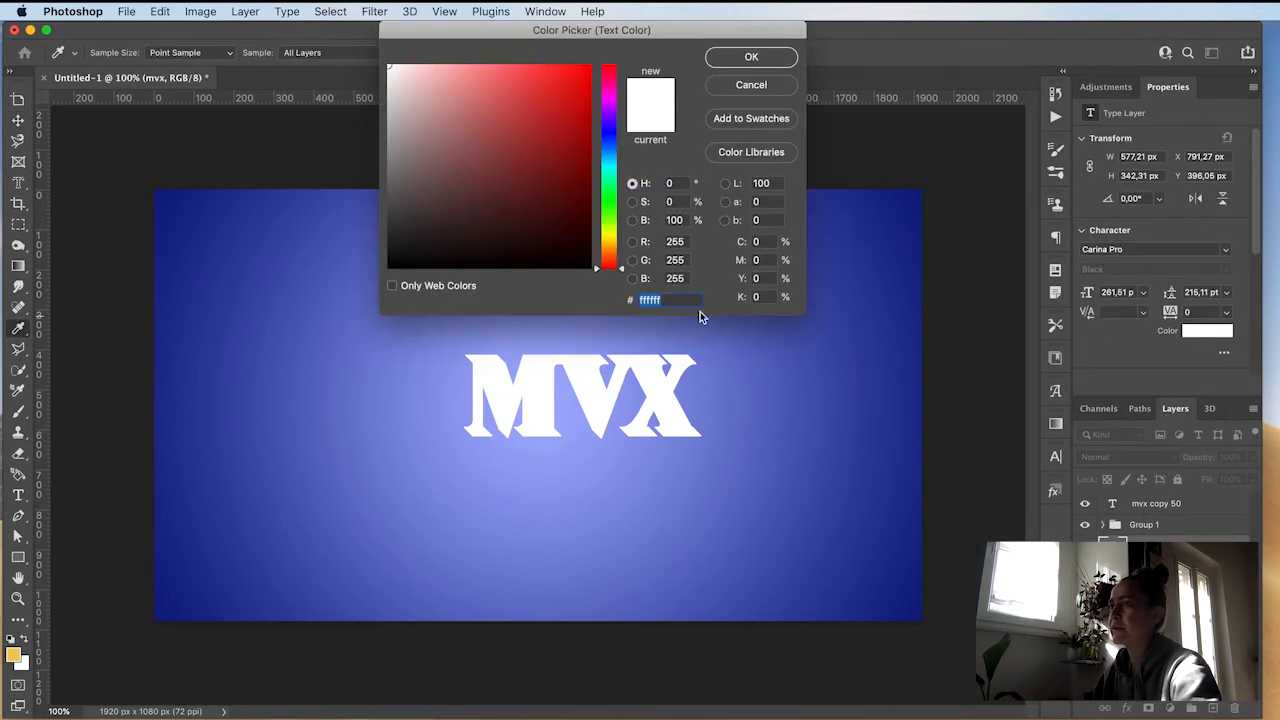
left_click(557, 267)
left_click(749, 58)
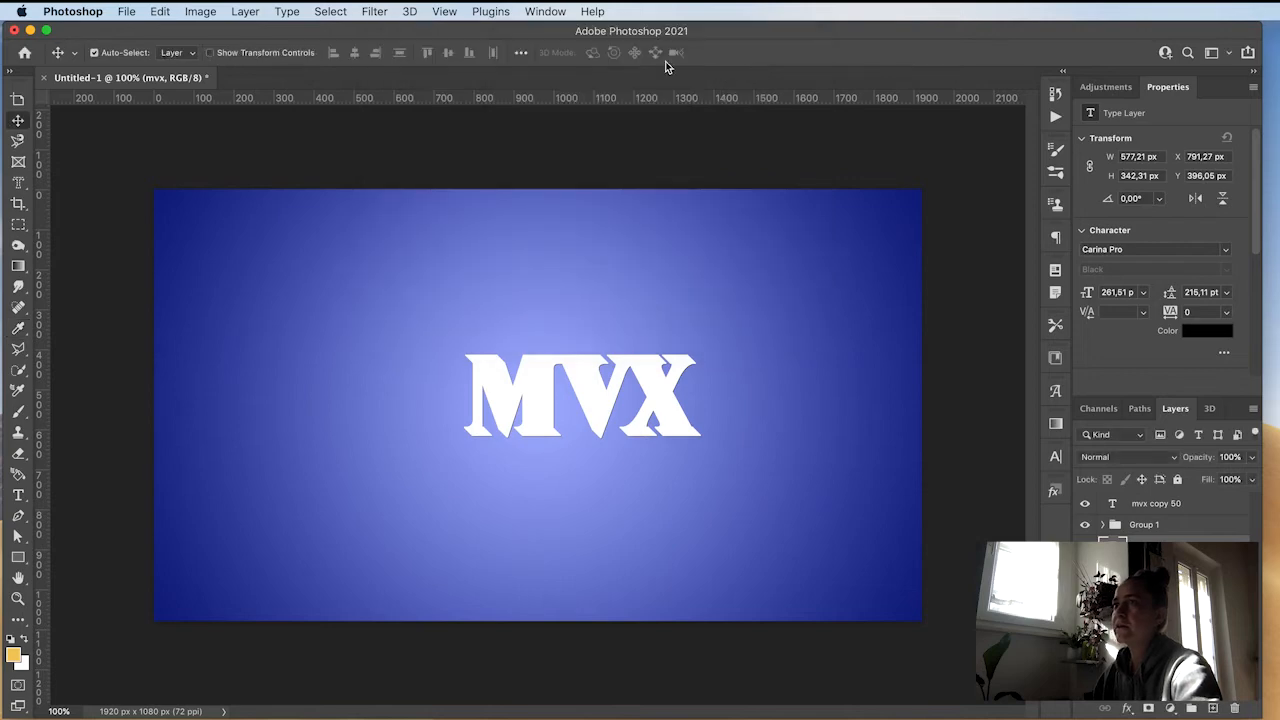
Step: Apply a Gaussian Blur with a radius of 19 pixels to the black text, converting it to a smart object
left_click(369, 11)
mouse_move(462, 230)
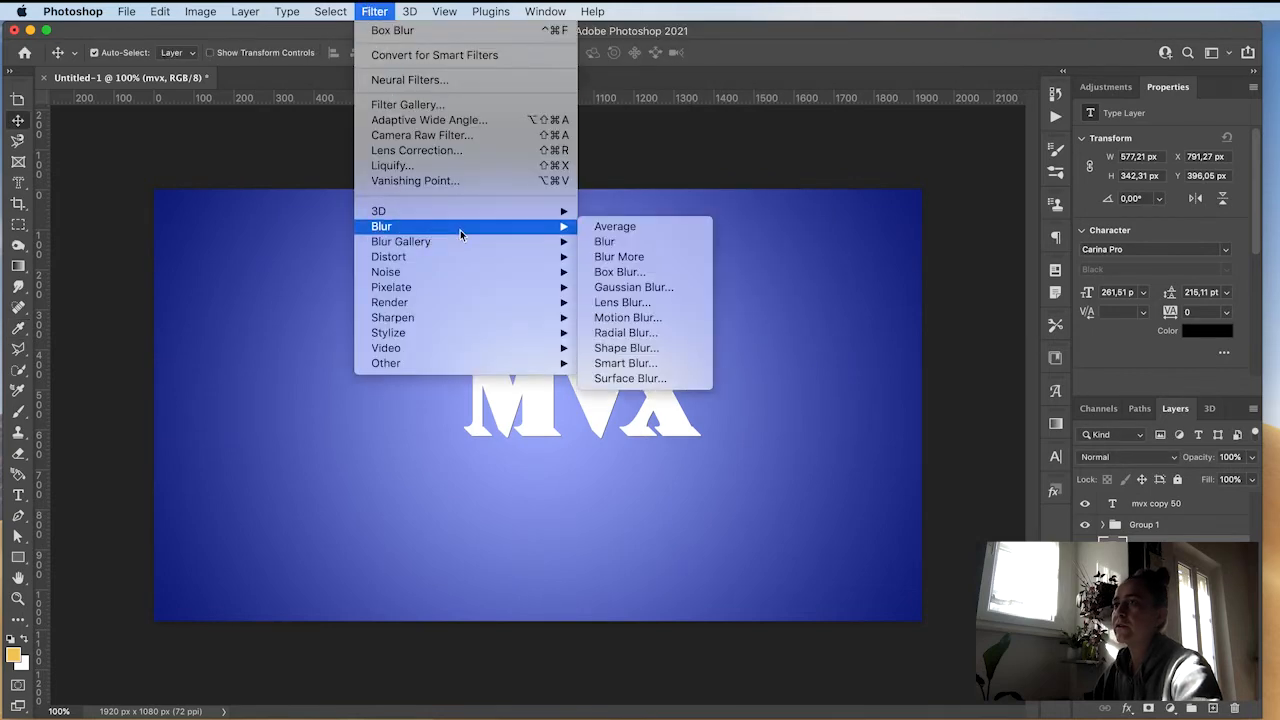
left_click(621, 288)
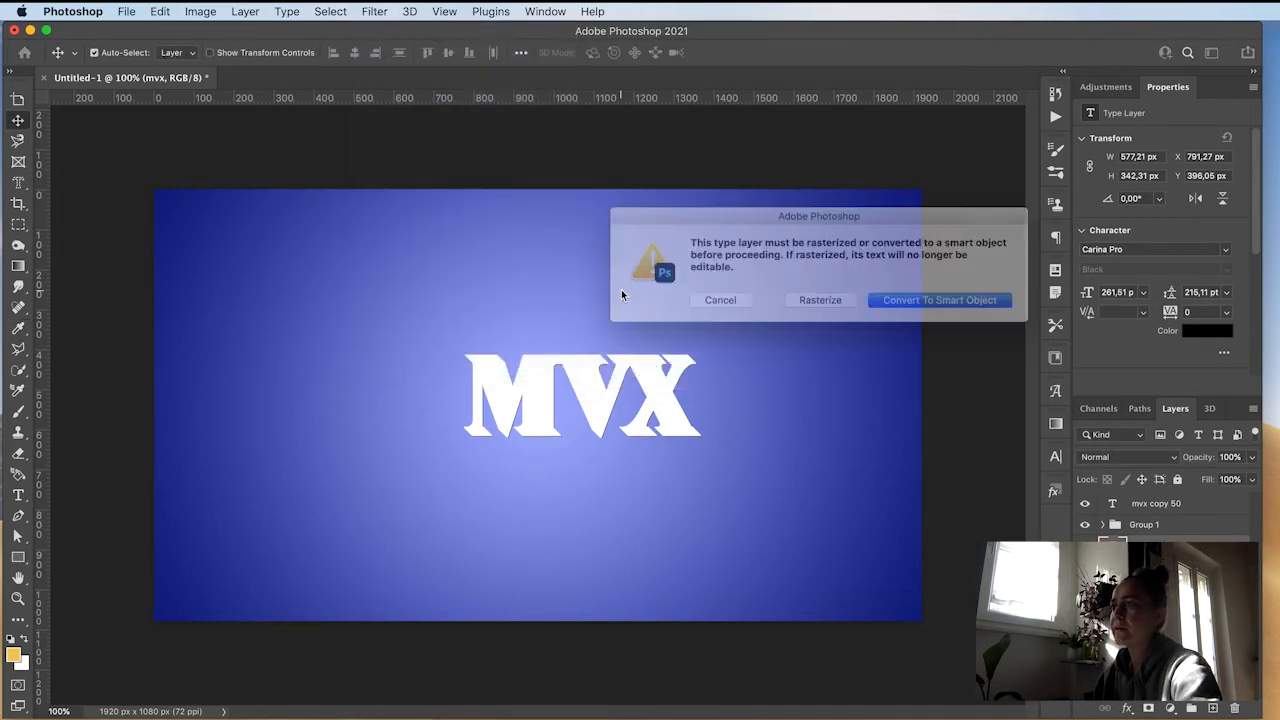
left_click(921, 302)
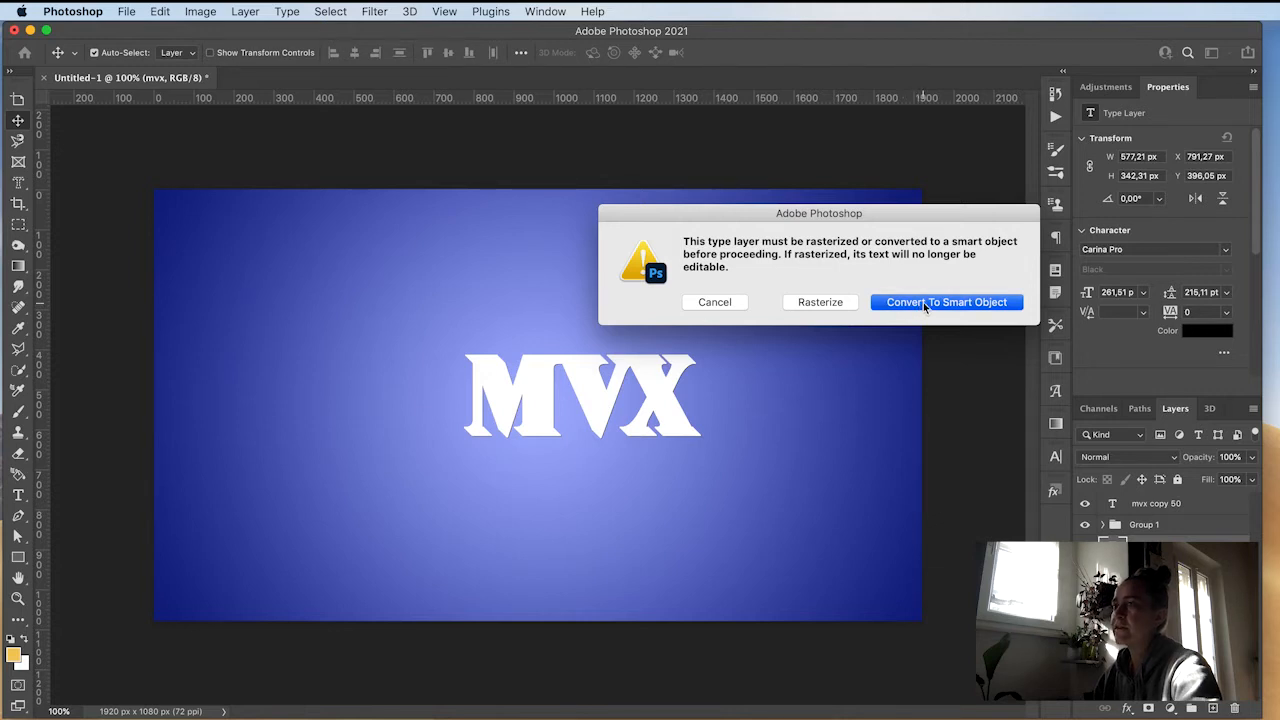
left_click_drag(364, 304, 377, 301)
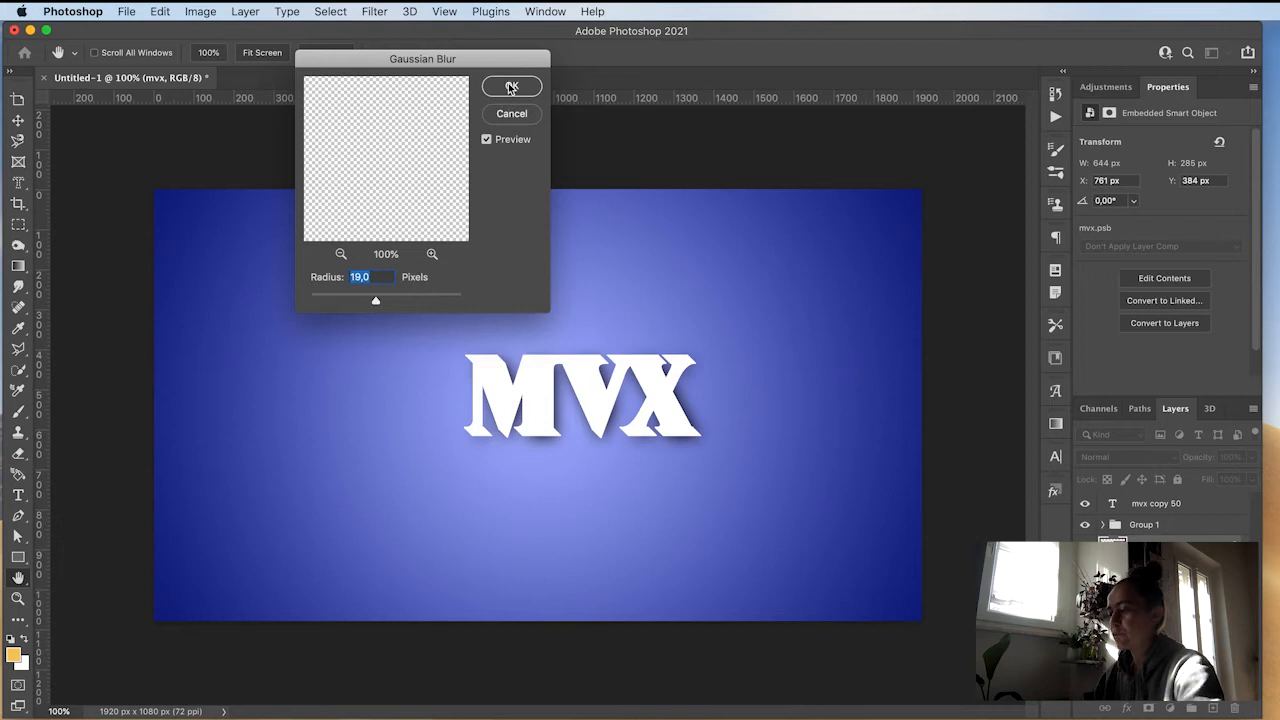
left_click(511, 88)
Step: Nudge the blurred black shadow layer 30 px right and 20 px down
key("shift+Right")
key("shift+Right")
key("shift+Right")
key("shift+Right")
key("shift+Down")
key("shift+Down")
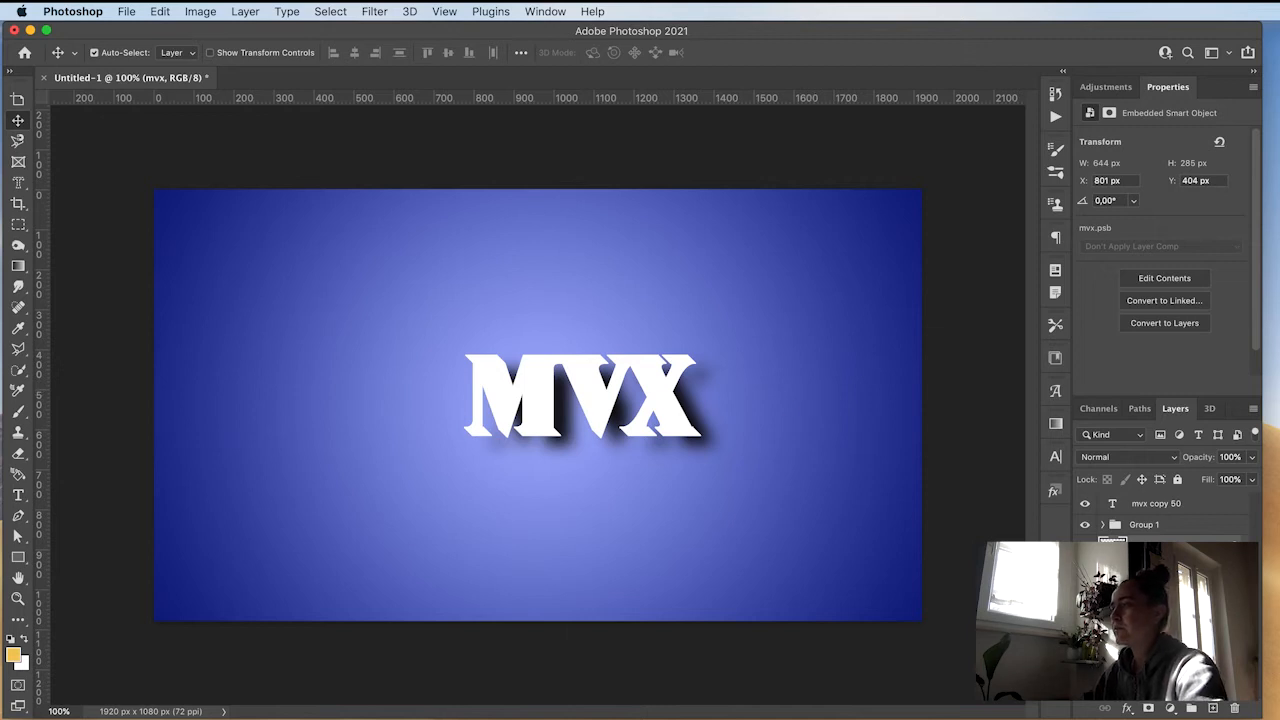
Step: Open the layer style for Group 1 and enable Bevel & Emboss
left_click(1181, 528)
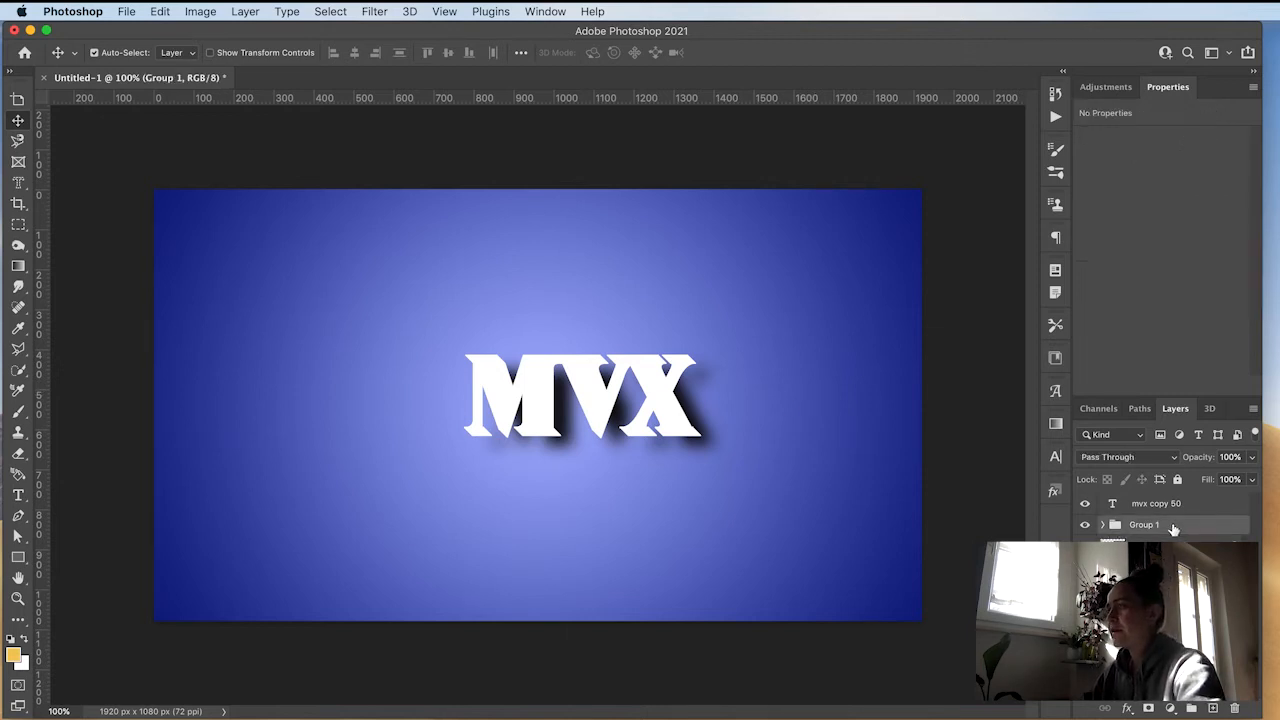
double_click(1188, 531)
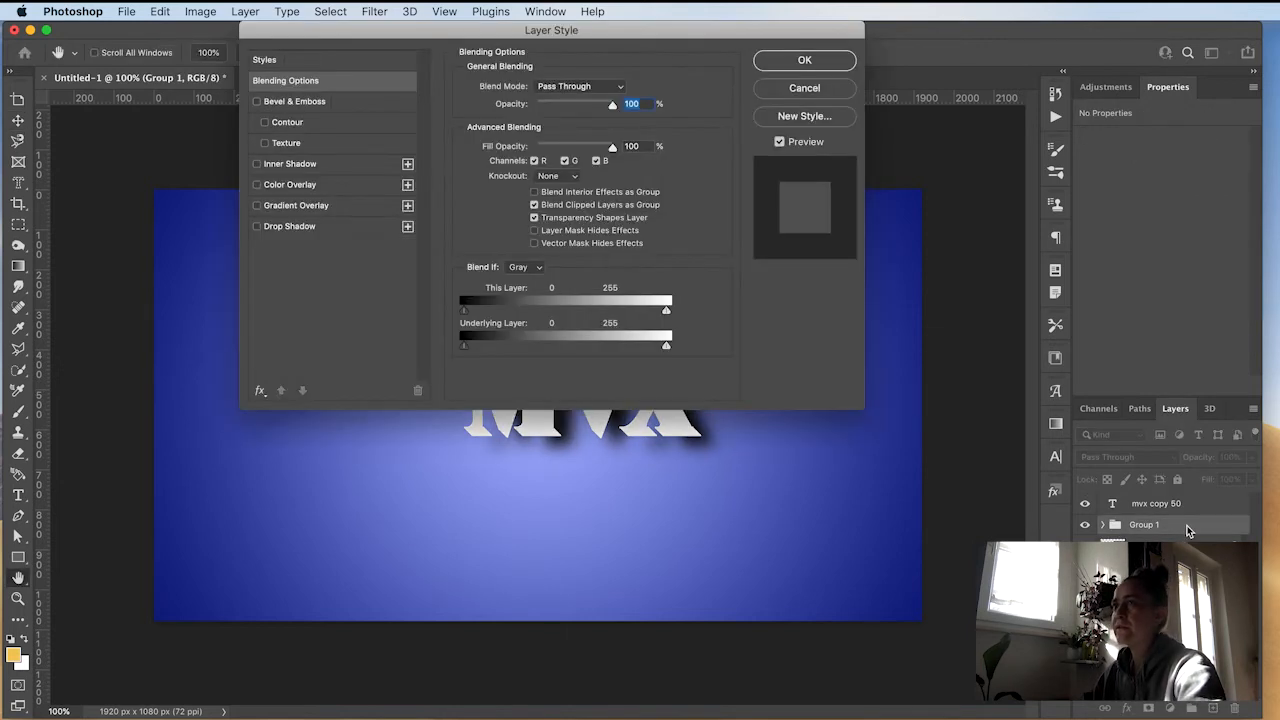
left_click_drag(492, 13, 945, 14)
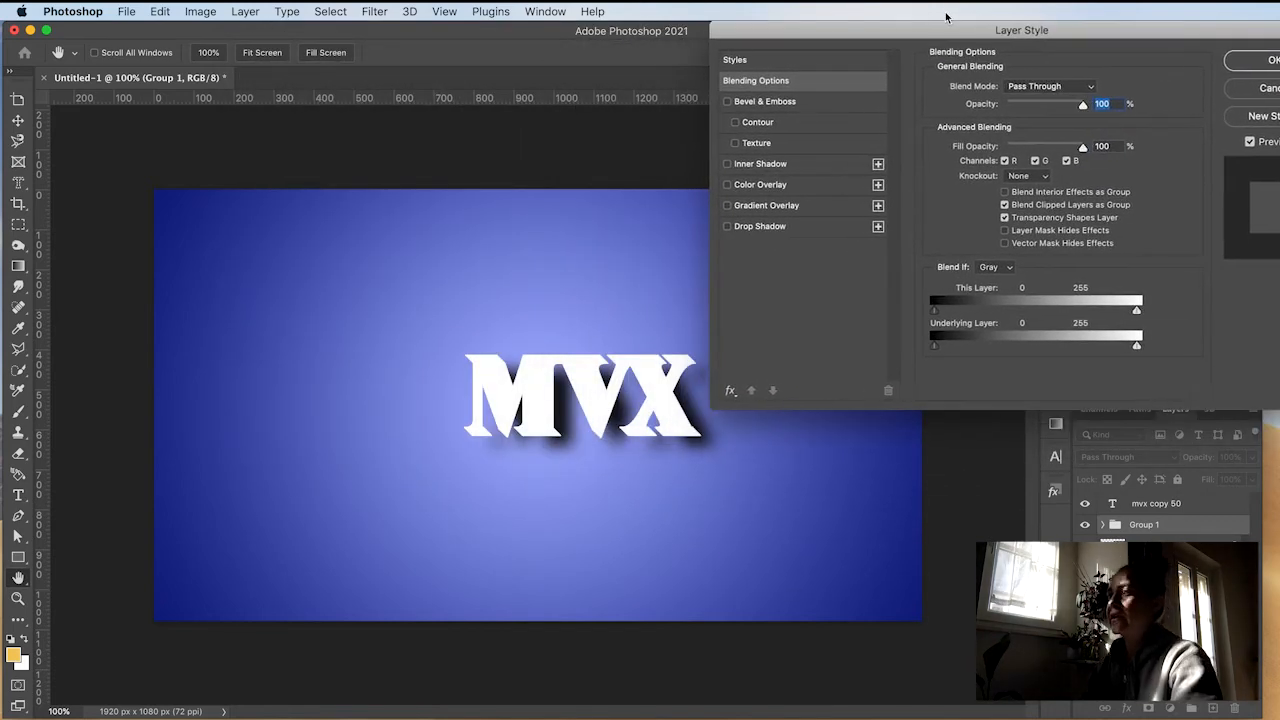
left_click(794, 103)
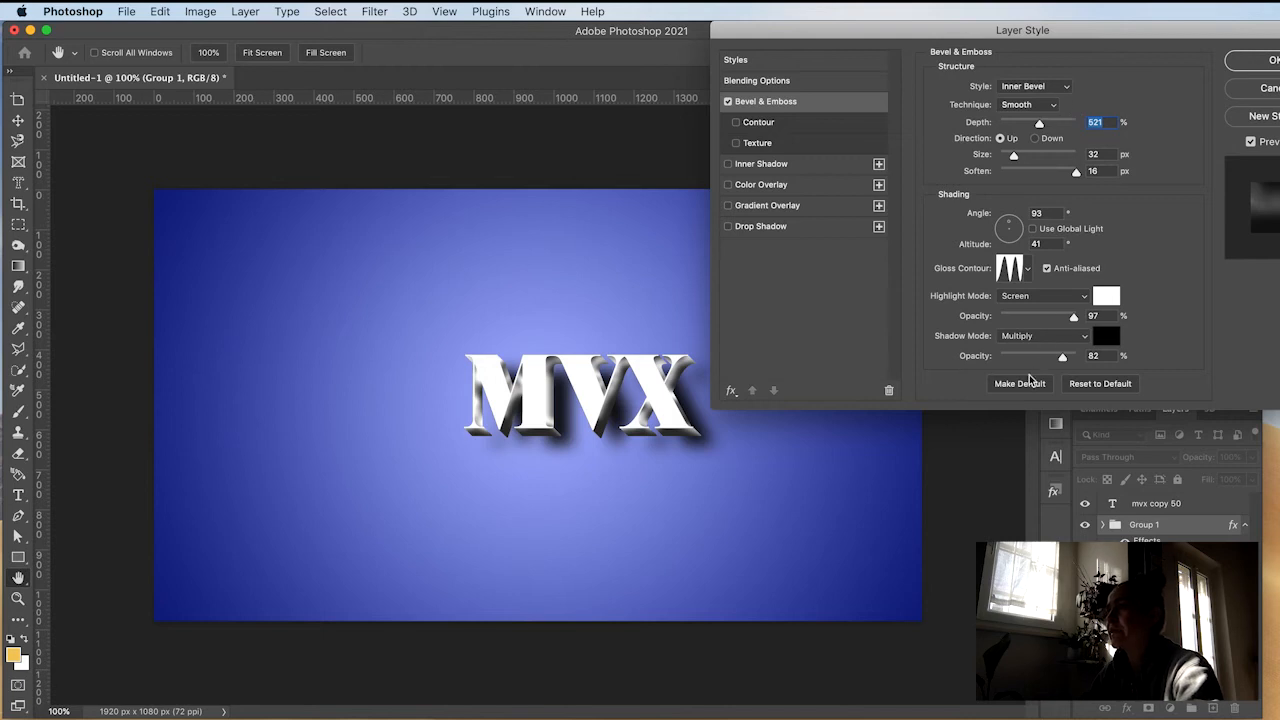
Step: Try a Color Overlay and a Red_01 Gradient Overlay on the group, then switch both off
left_click(801, 187)
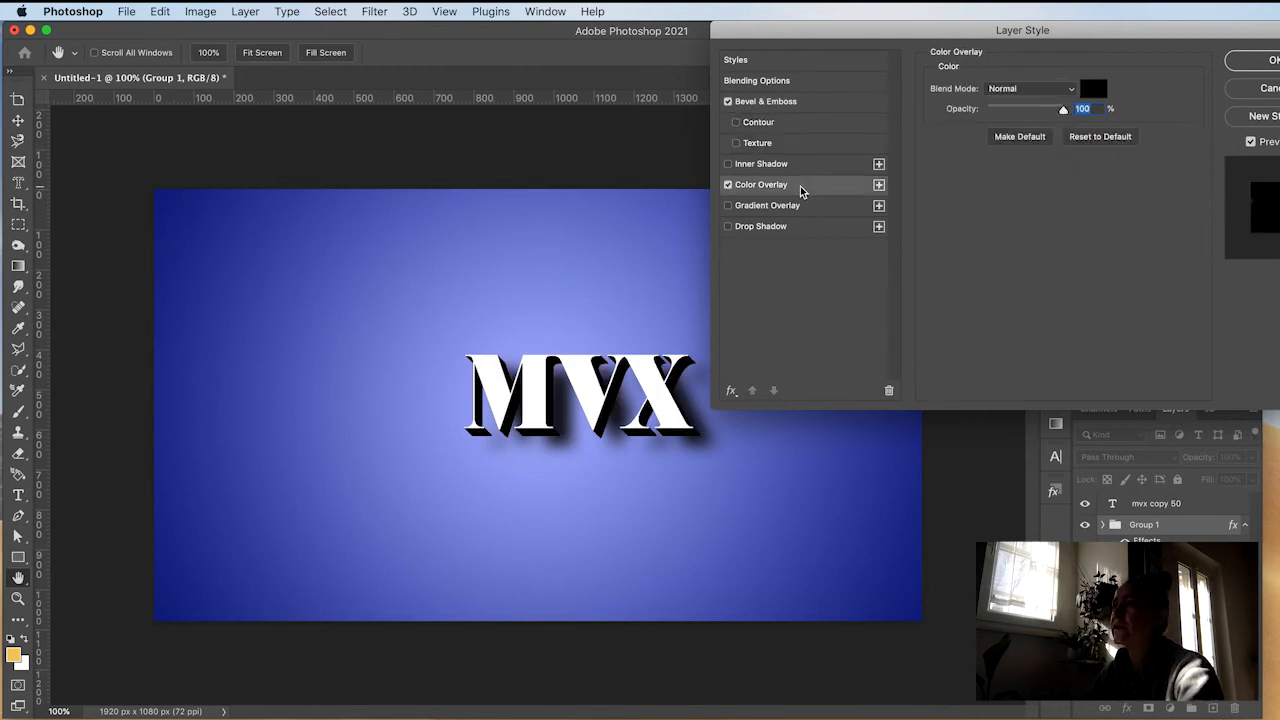
left_click(728, 185)
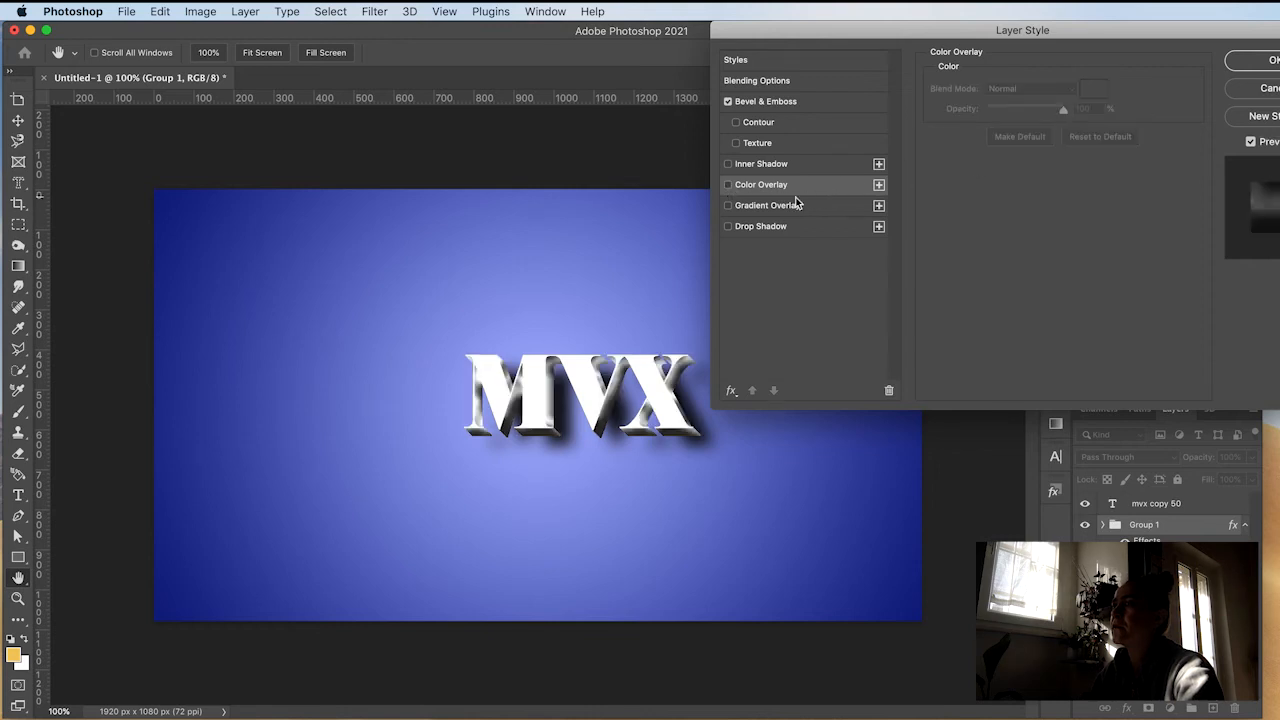
left_click(803, 205)
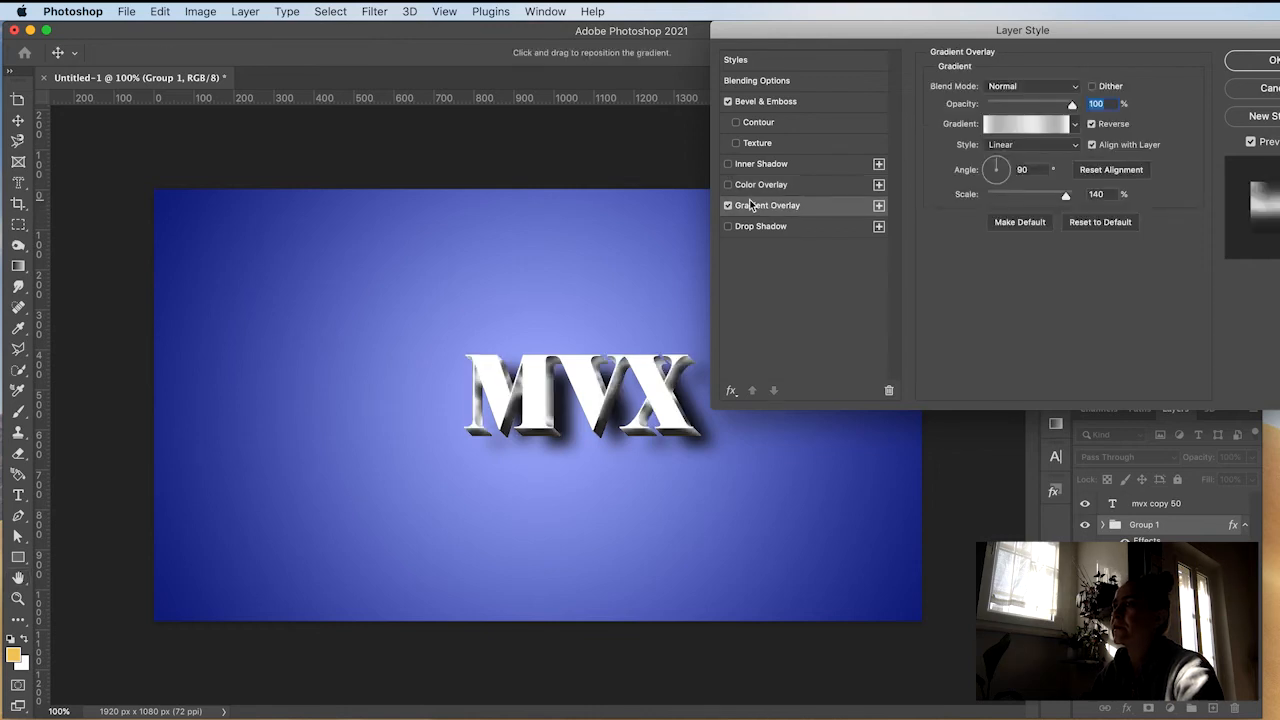
left_click(1024, 123)
scroll(731, 300, "down", 3)
scroll(731, 297, "up", 2)
left_click(688, 273)
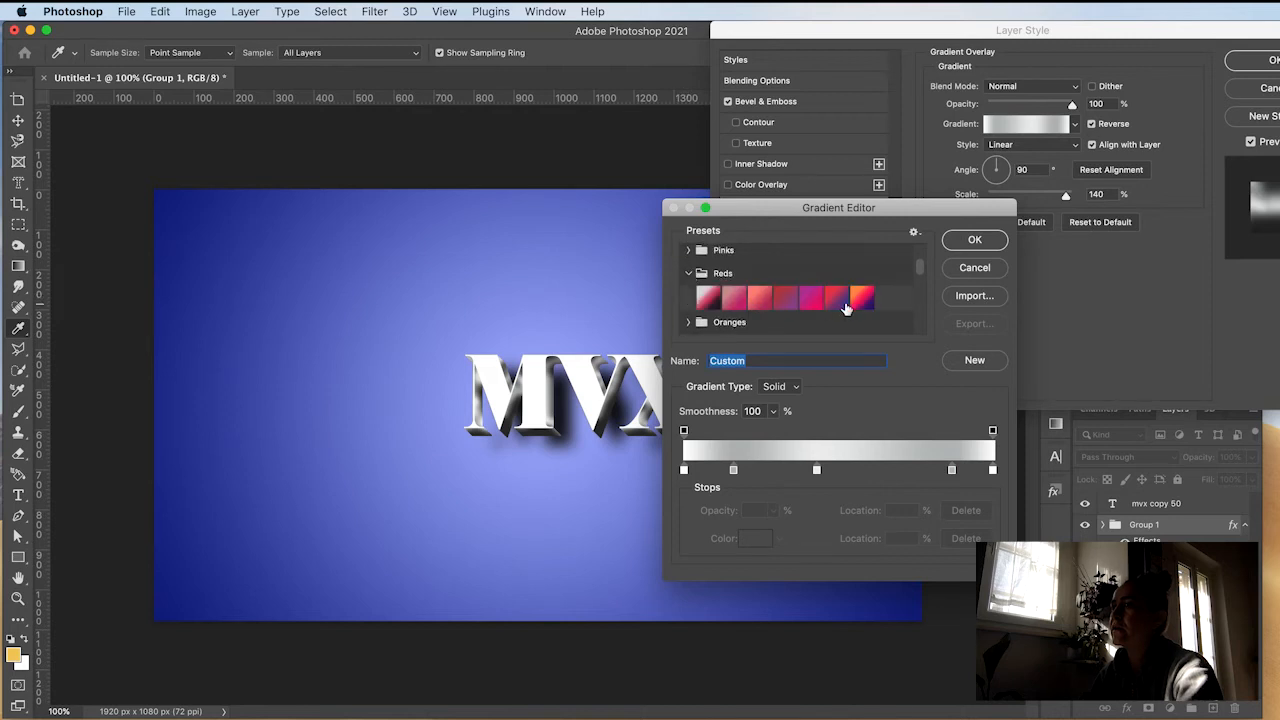
left_click(707, 297)
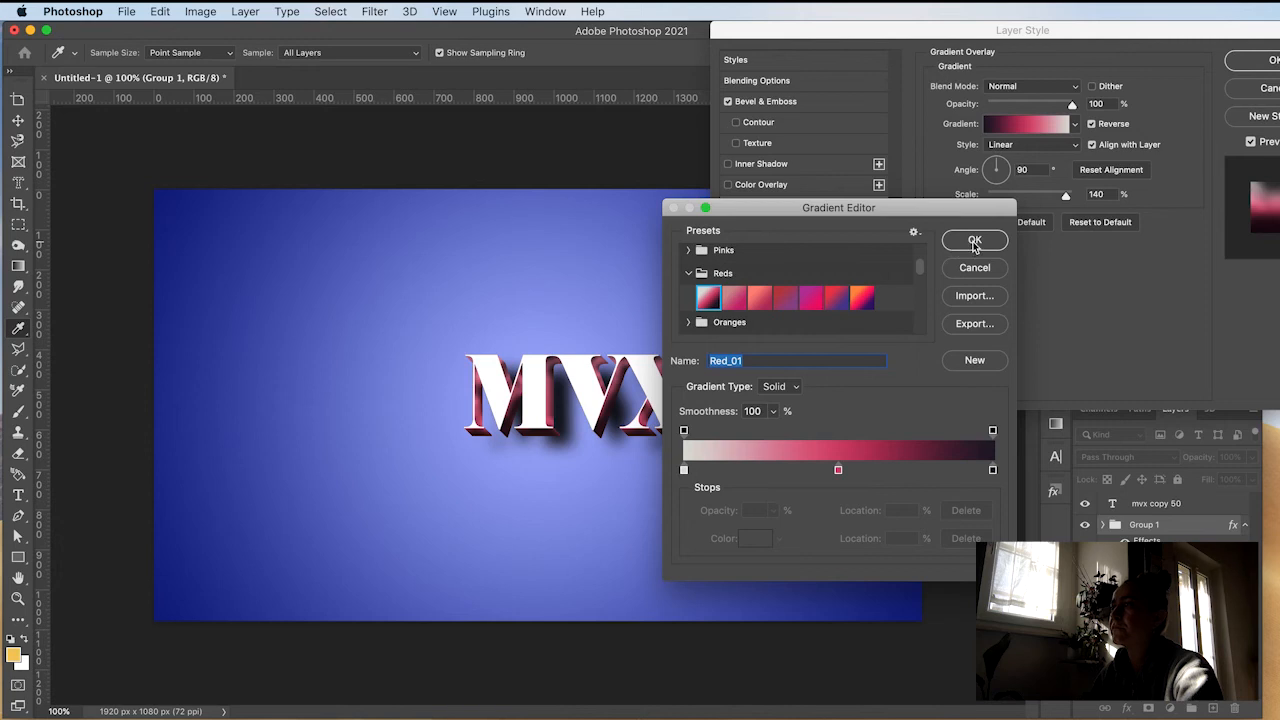
left_click(974, 268)
left_click(728, 205)
Step: Add a red f50000 Color Overlay to Group 1
left_click(762, 185)
left_click(1093, 89)
left_click_drag(580, 134, 590, 72)
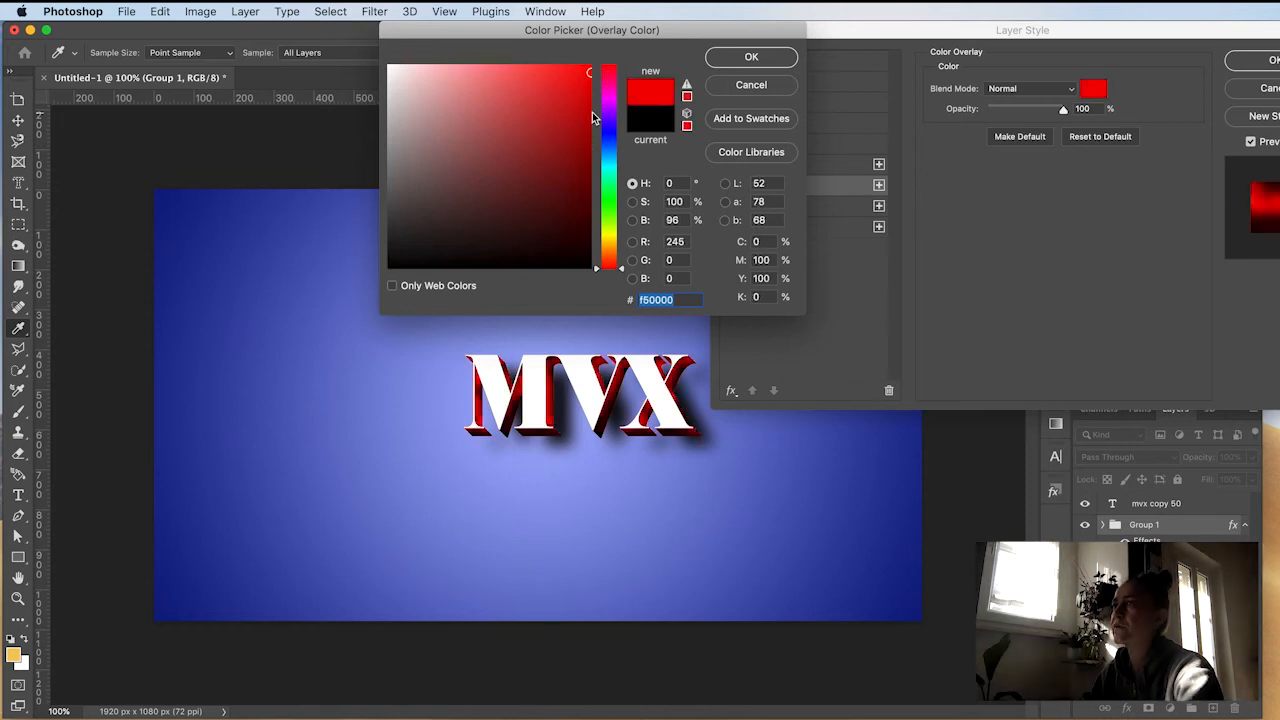
left_click(751, 57)
Step: Set the group's Bevel & Emboss depth to 168%, size 21 px and soften 8 px, and apply the style
left_click(808, 101)
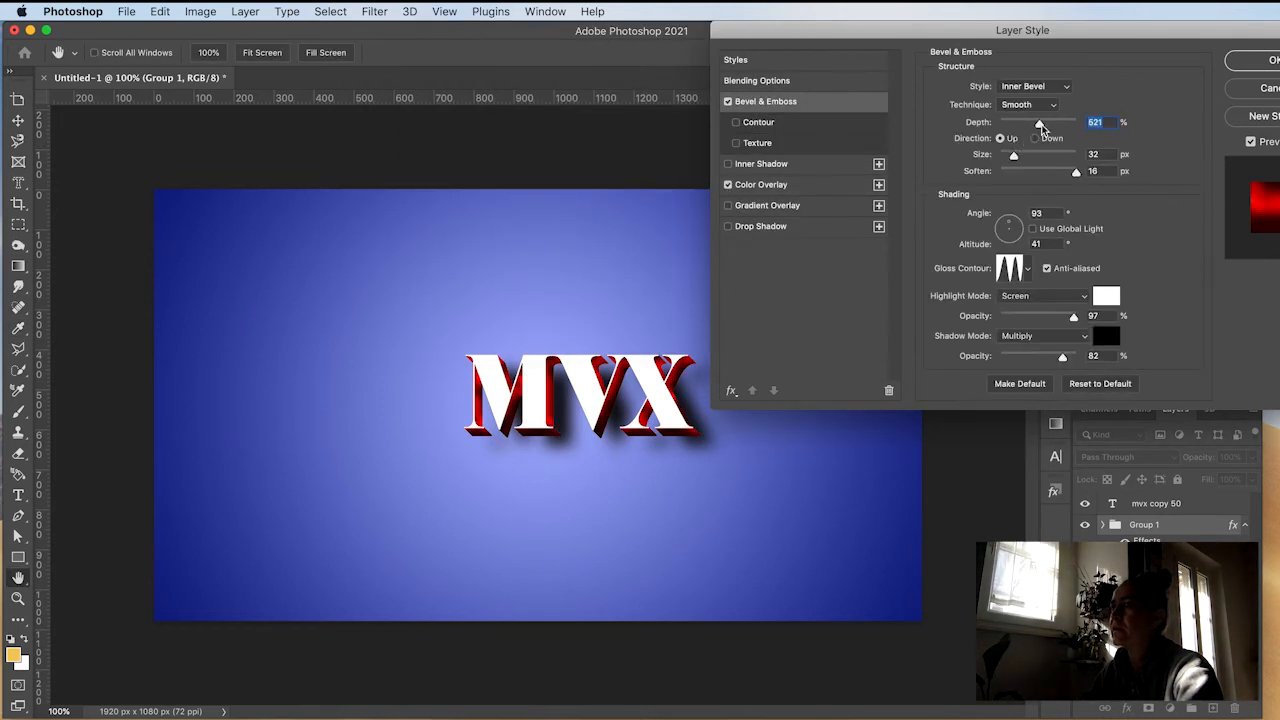
left_click_drag(1030, 128, 1038, 172)
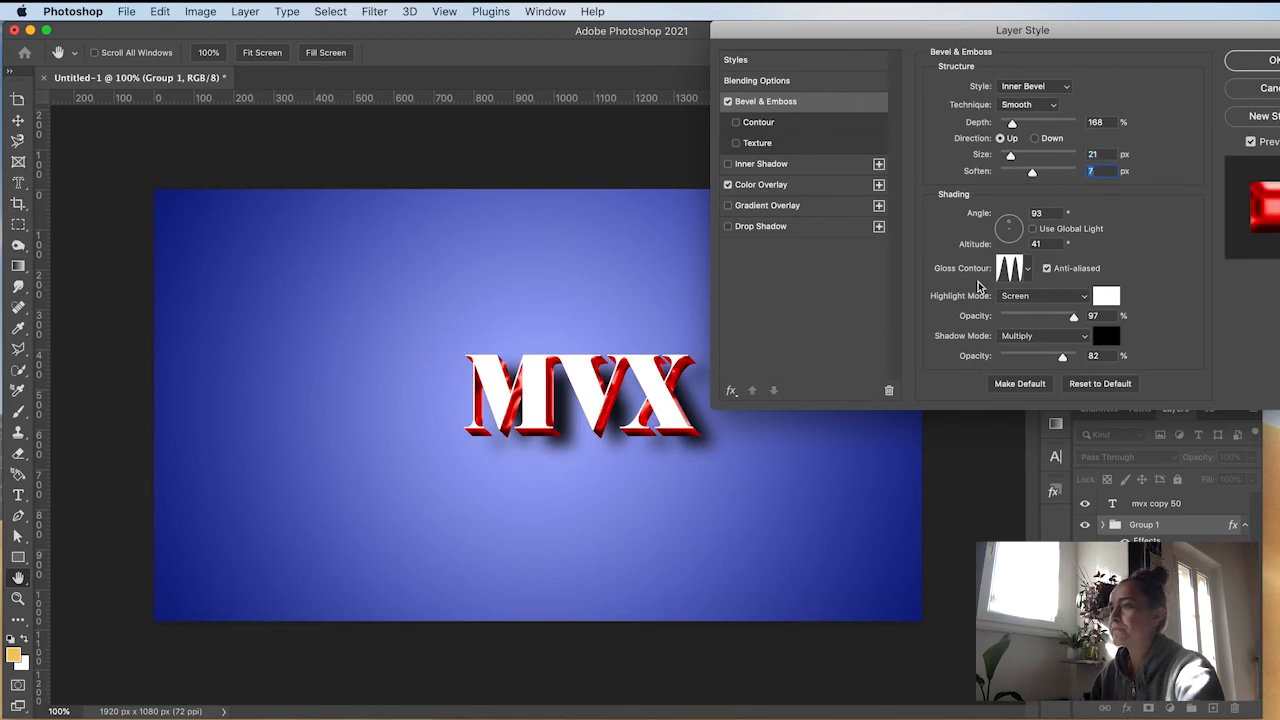
left_click_drag(1033, 174, 1039, 174)
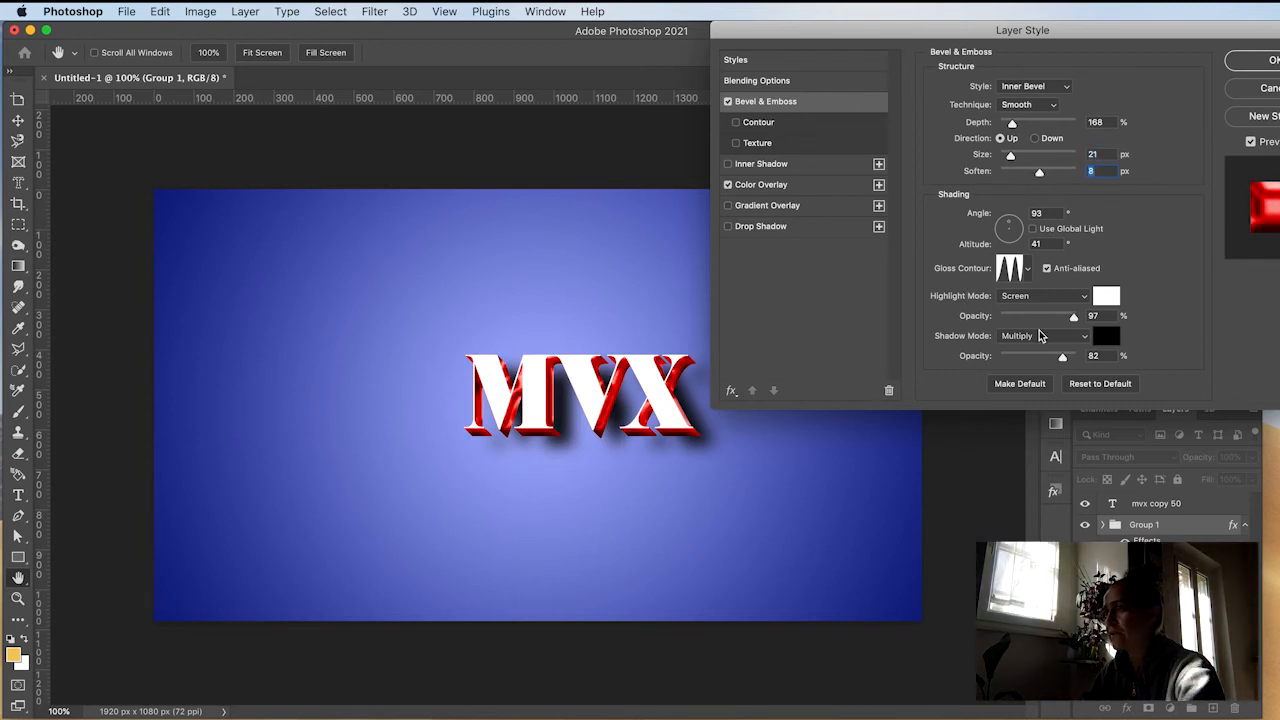
left_click(1247, 65)
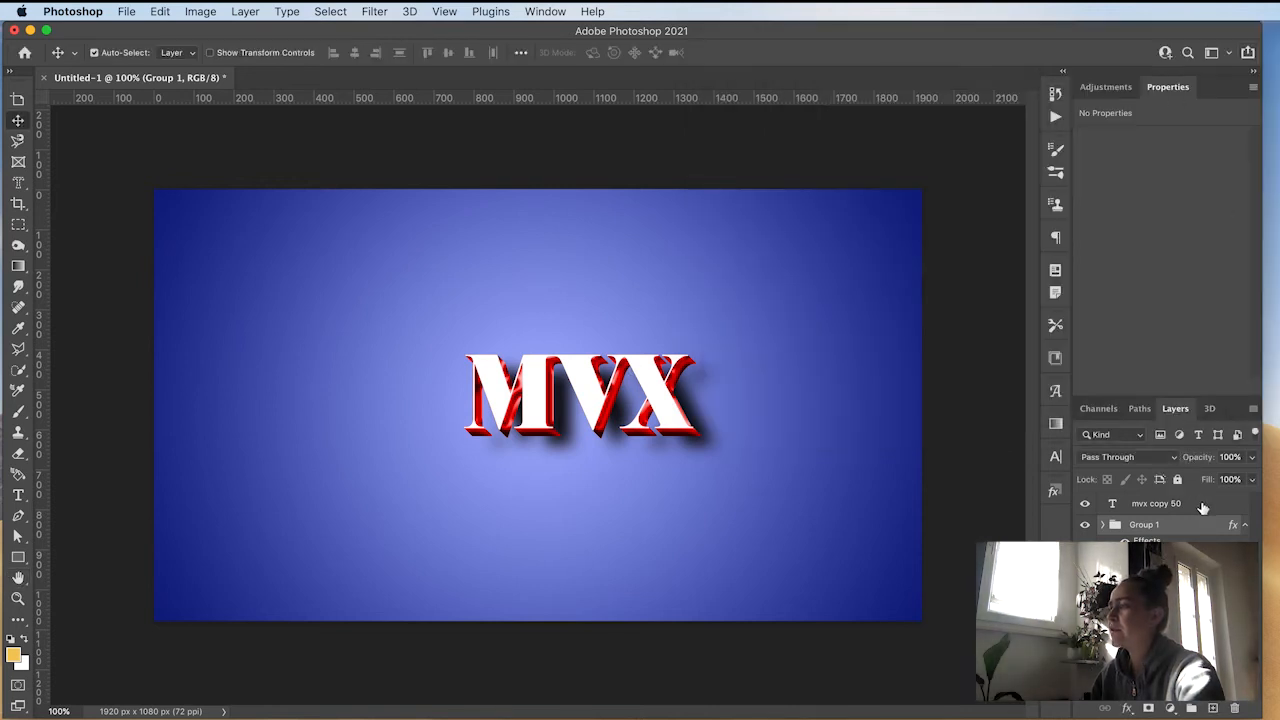
Step: Add an orange ff9f41 Color Overlay to the top mvx copy 50 text layer
double_click(1217, 505)
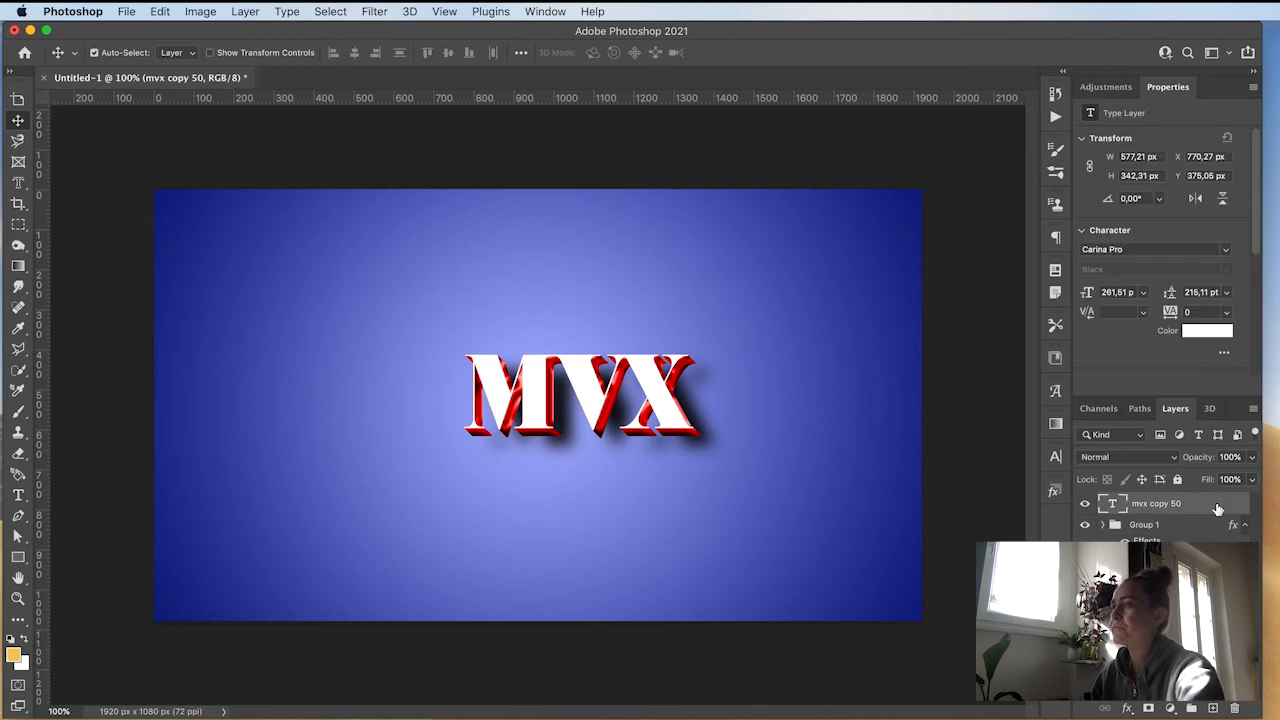
left_click_drag(841, 35, 779, 47)
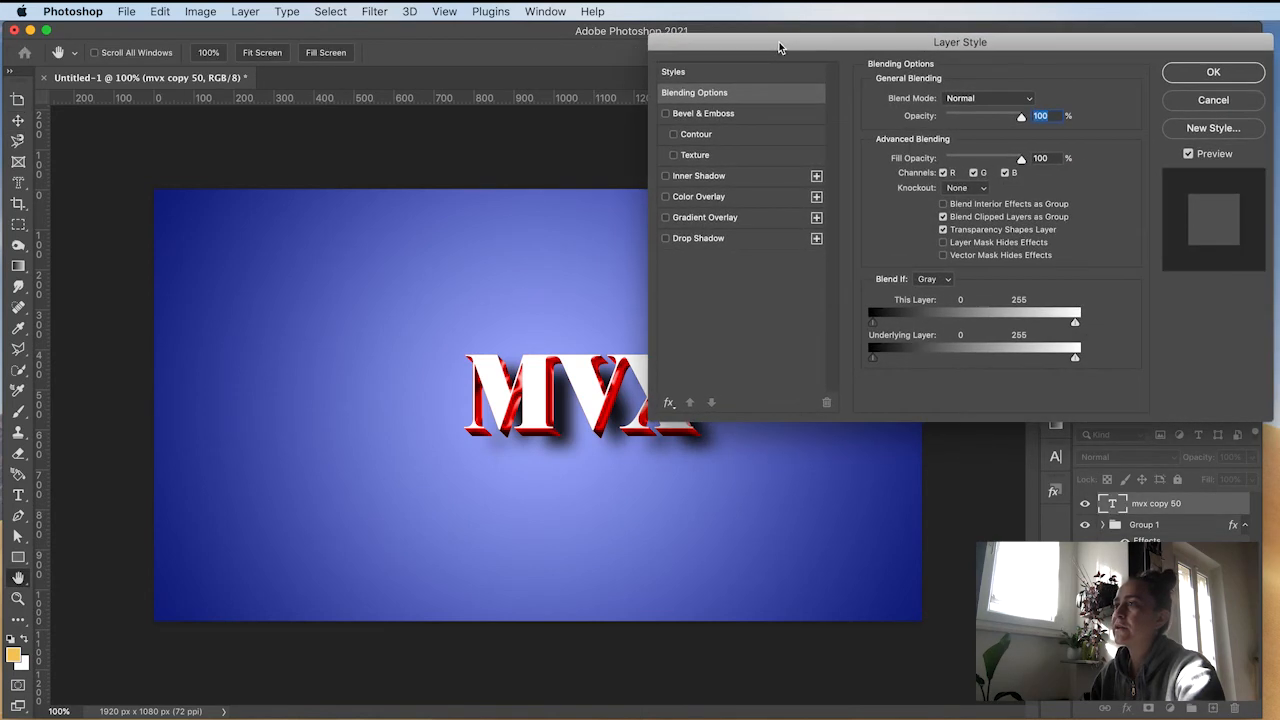
left_click(737, 197)
left_click(1031, 100)
left_click_drag(604, 240, 605, 253)
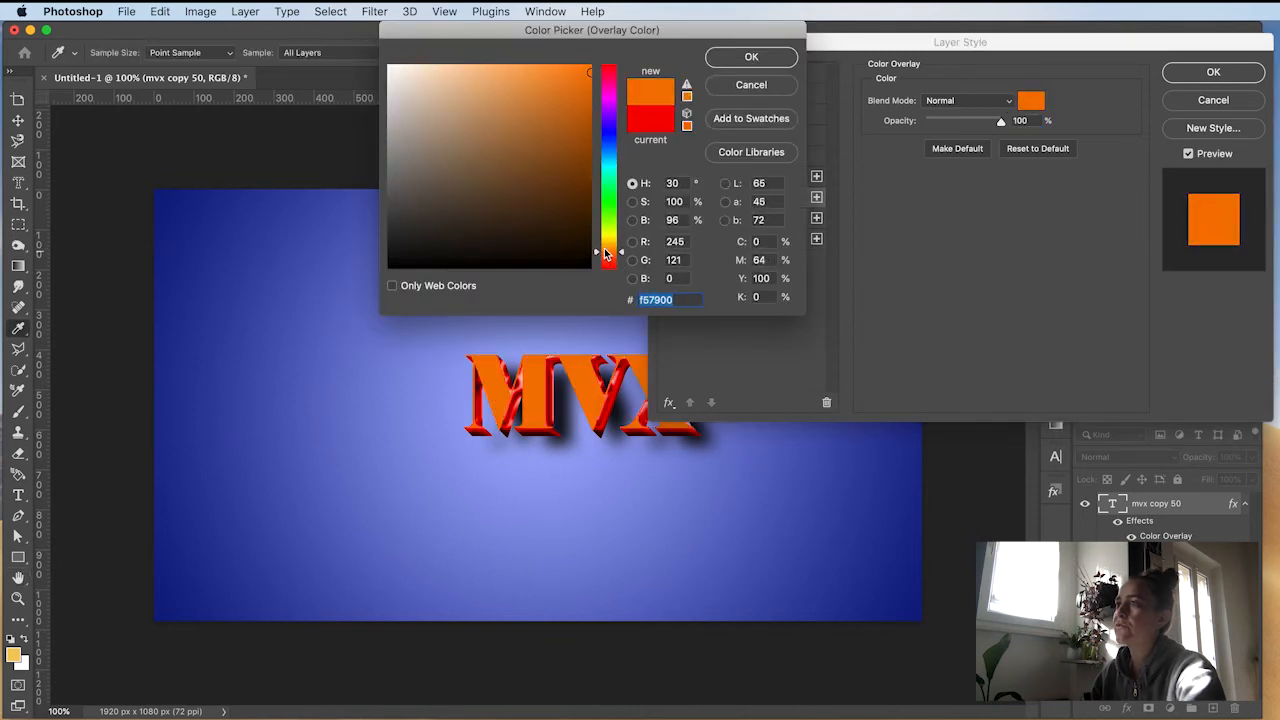
left_click_drag(588, 72, 540, 64)
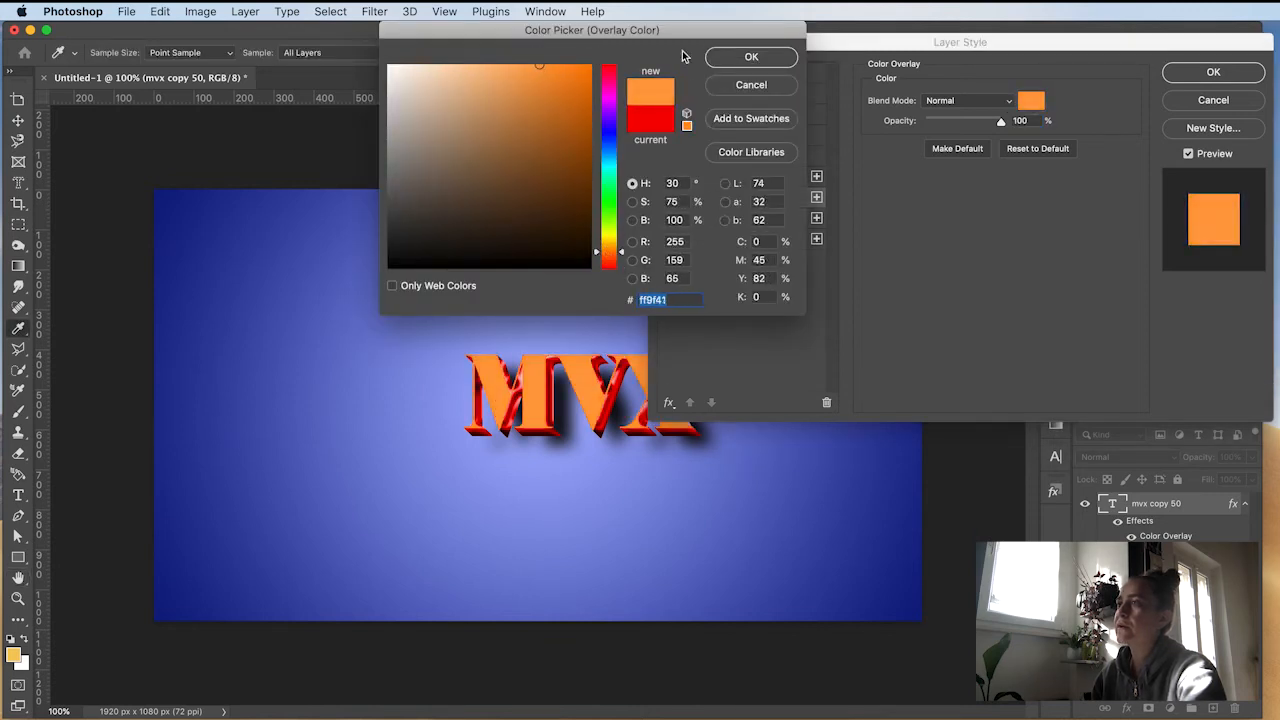
left_click(752, 57)
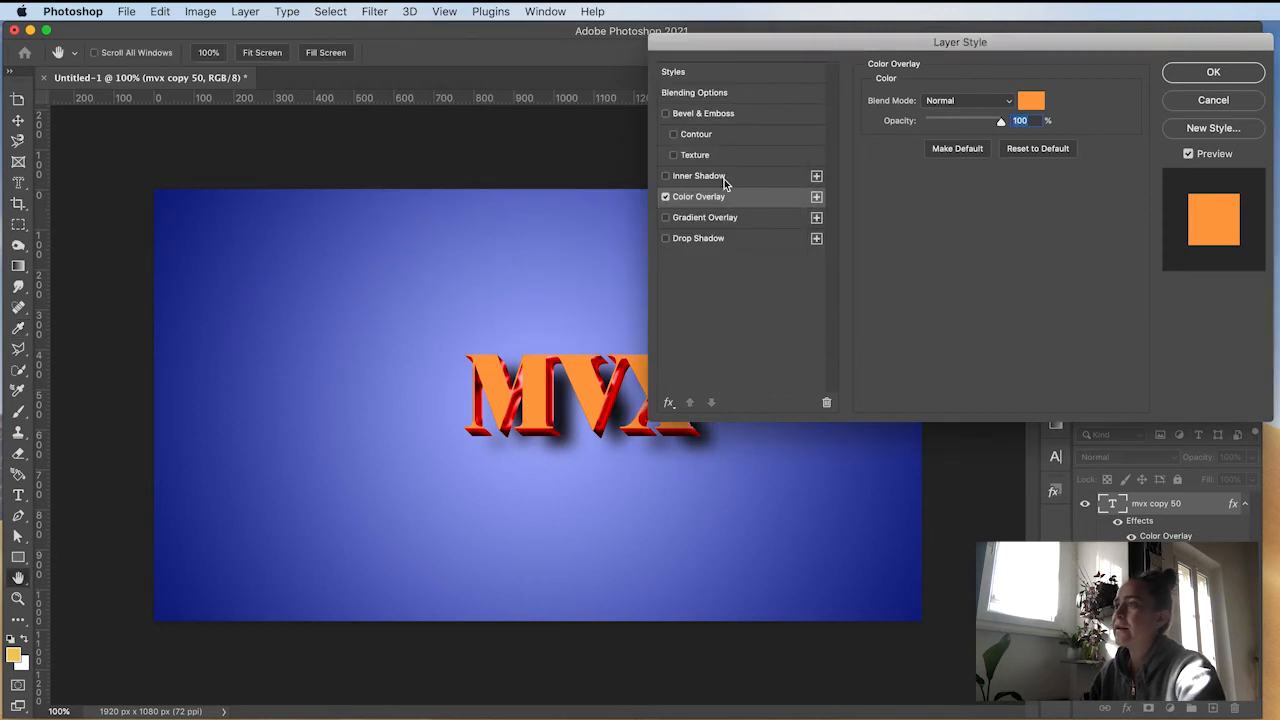
Step: Add an Inner Shadow to the top text layer with a pale ffd799 colour, distance 3 px and size 27 px
left_click(733, 177)
left_click(1031, 100)
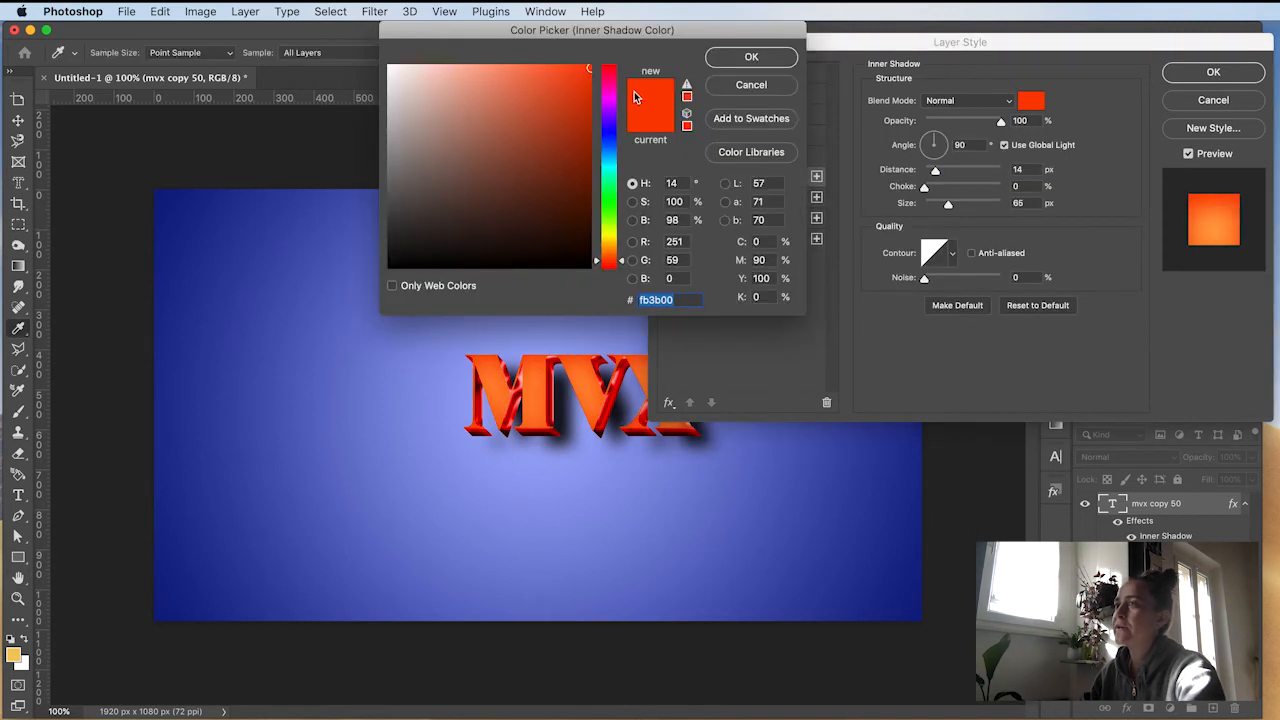
left_click_drag(609, 259, 609, 247)
mouse_move(530, 78)
left_mouse_down()
mouse_move(477, 46)
mouse_move(451, 48)
left_mouse_up()
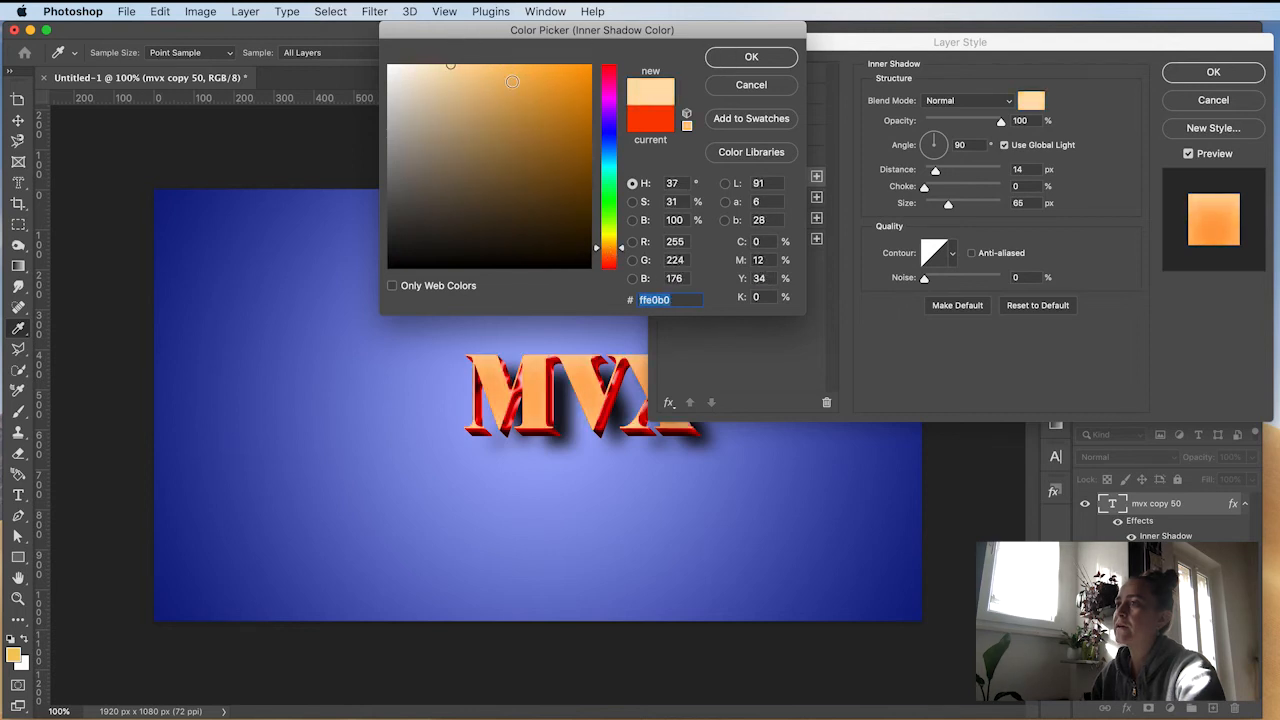
left_click(468, 66)
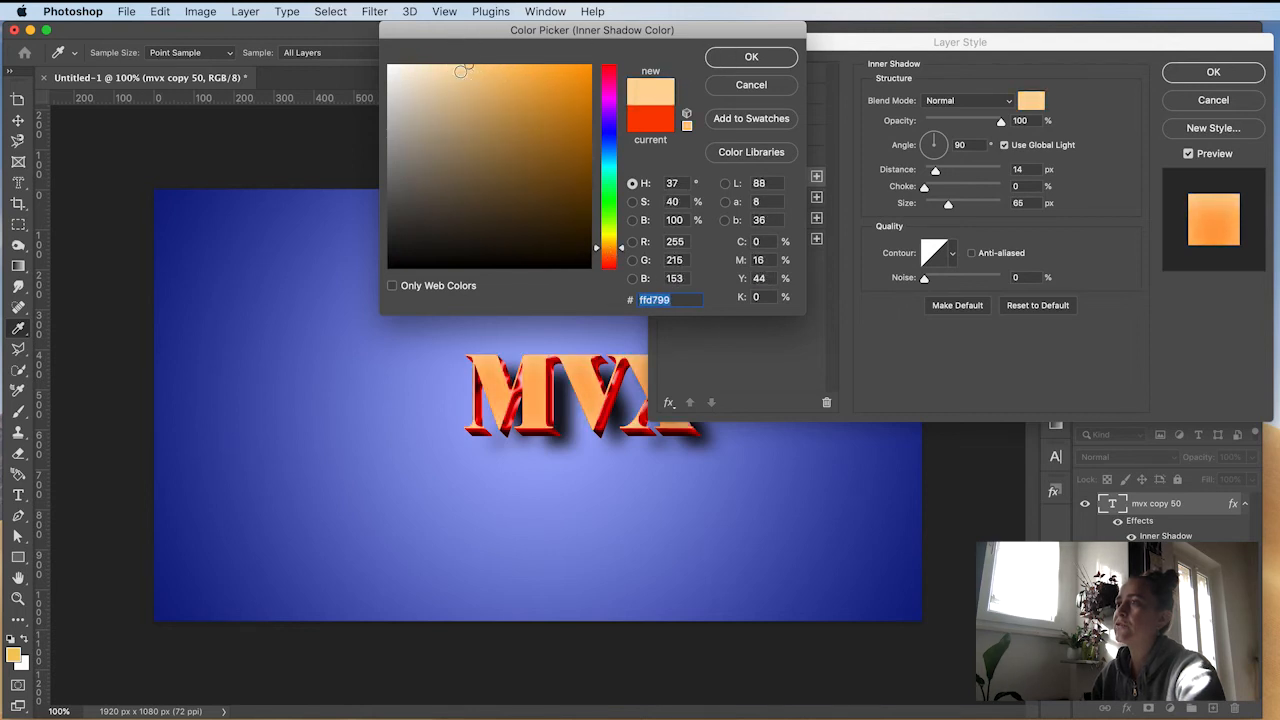
left_click(749, 56)
mouse_move(936, 174)
left_mouse_down()
mouse_move(956, 173)
mouse_move(924, 206)
mouse_move(936, 173)
mouse_move(925, 172)
mouse_move(938, 207)
mouse_move(928, 175)
left_mouse_up()
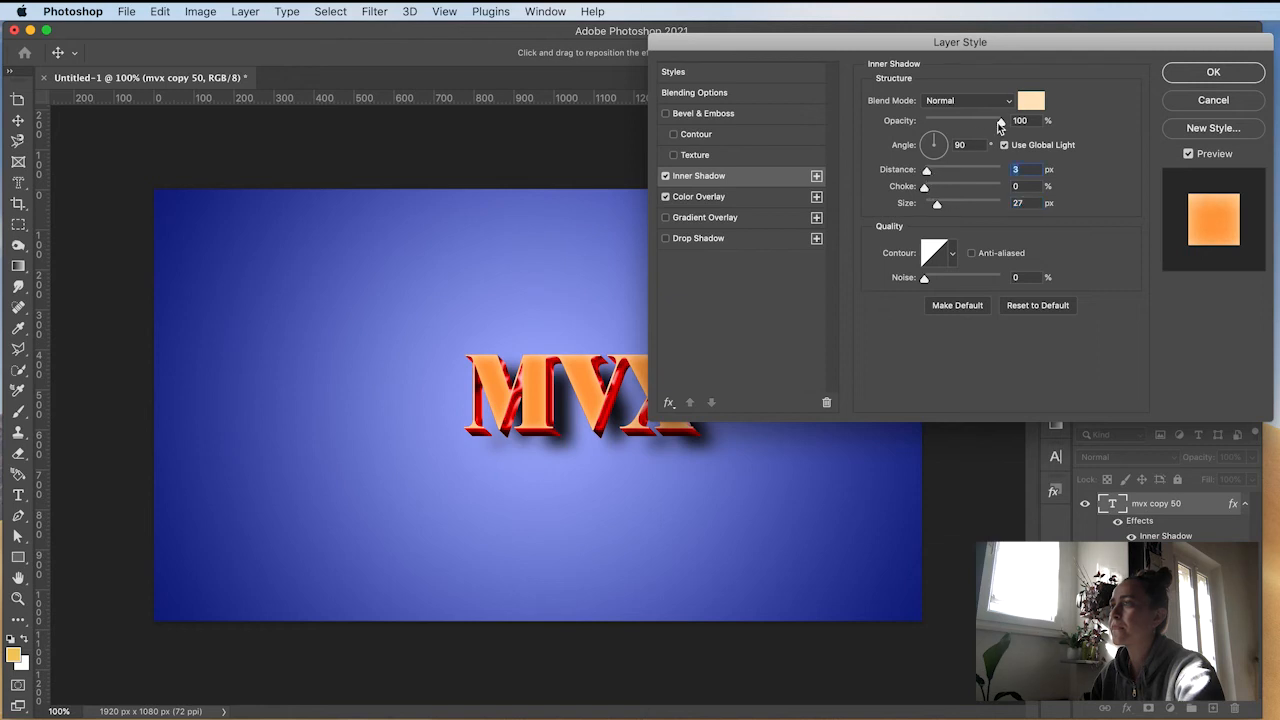
Step: Change the inner shadow colour to red e30000 and apply the top layer's style
left_click(1033, 103)
left_click(608, 141)
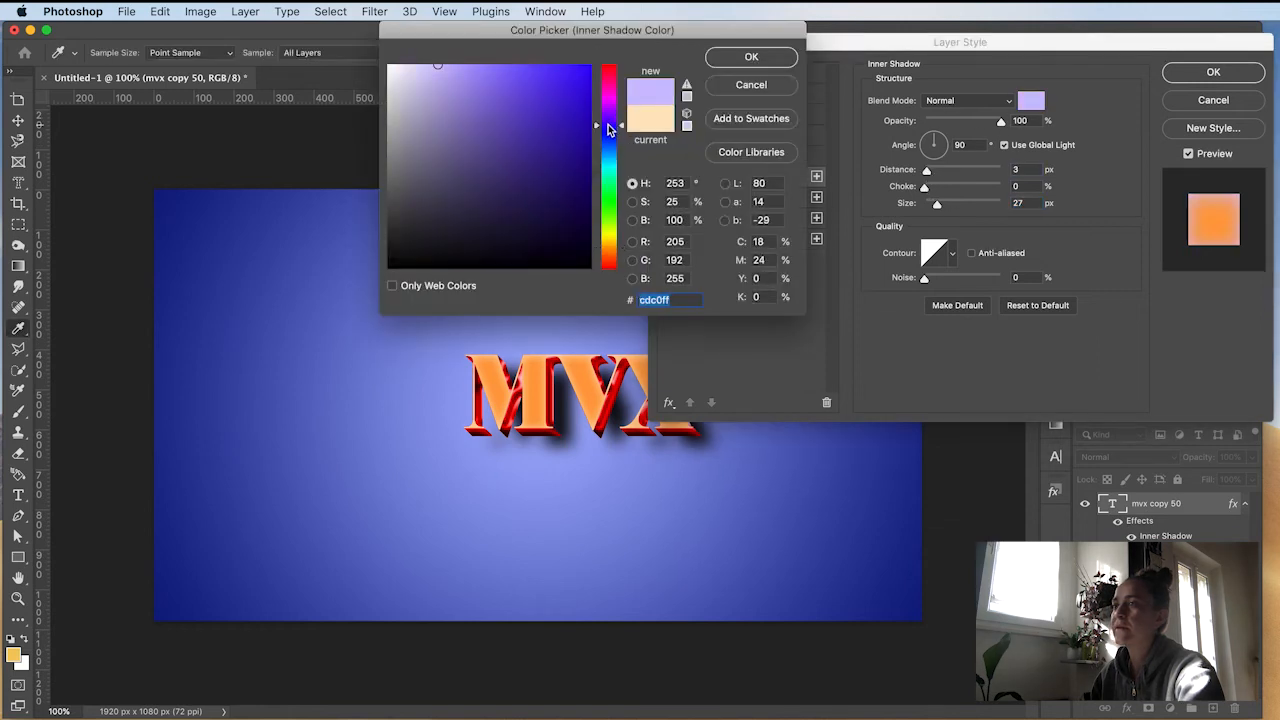
left_click(609, 177)
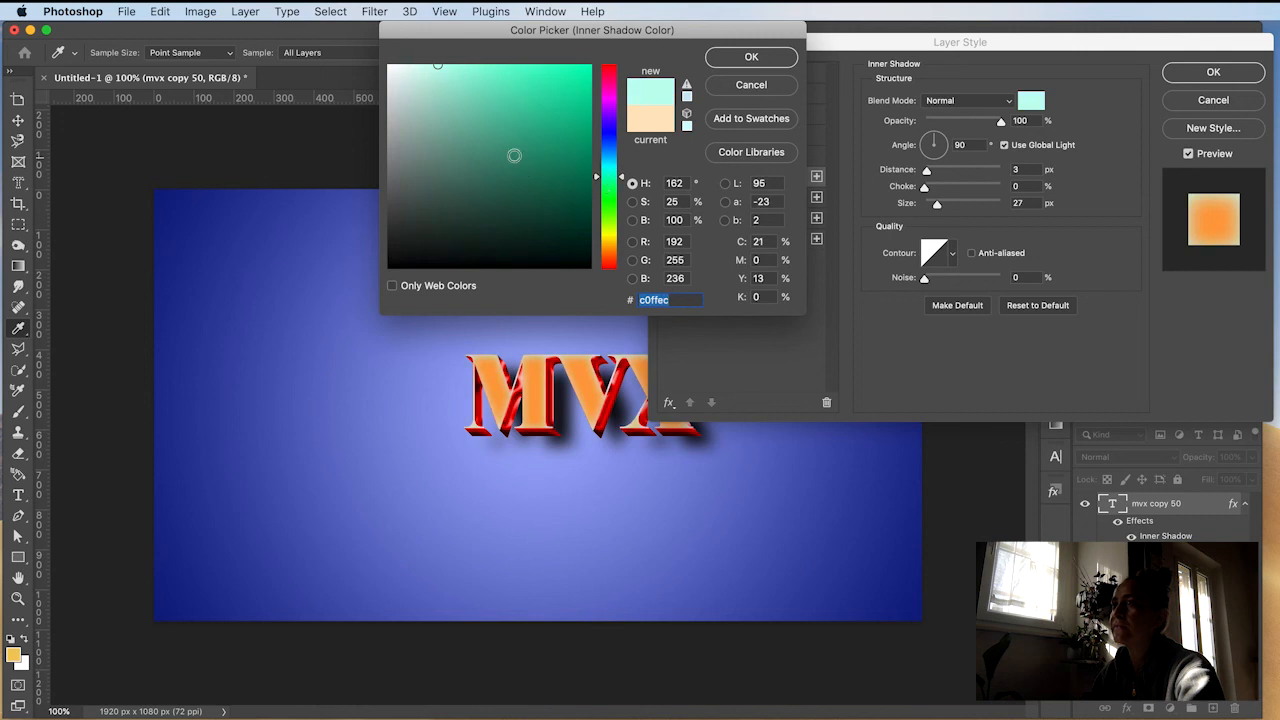
left_click(567, 148)
left_click(609, 242)
left_click_drag(612, 243, 610, 246)
left_click_drag(581, 149, 593, 147)
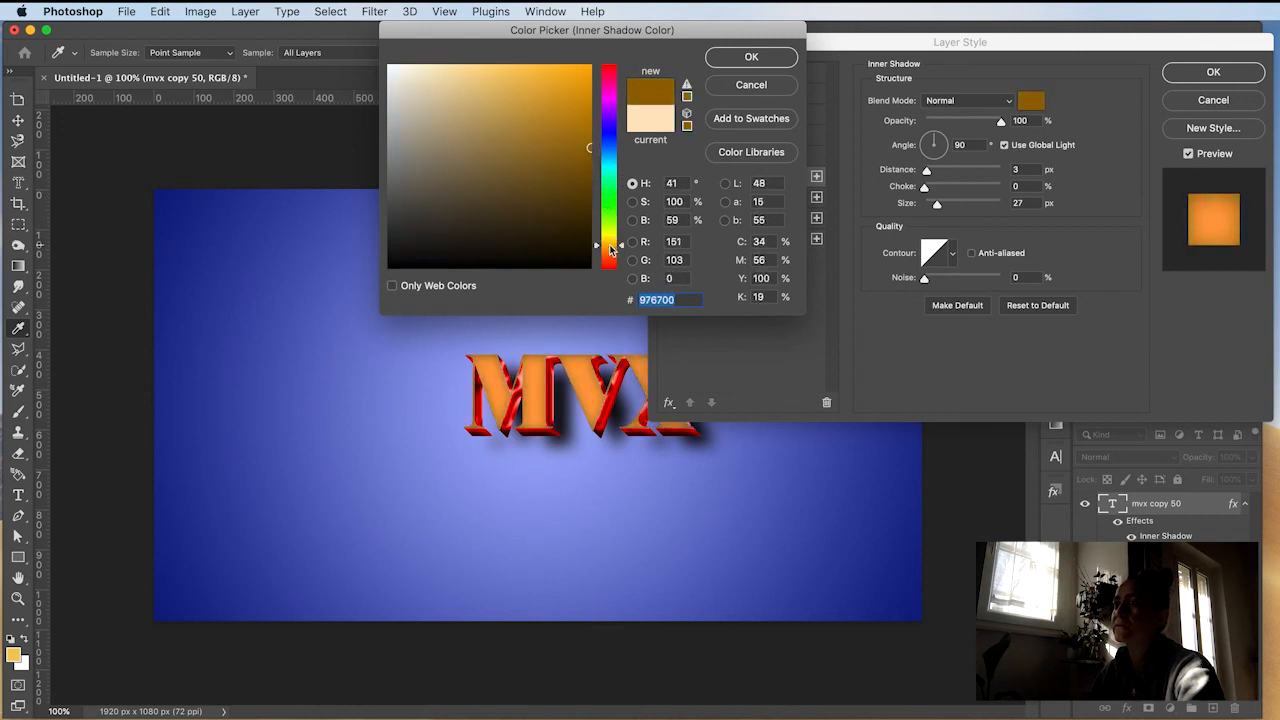
left_click_drag(610, 246, 610, 253)
left_click_drag(581, 117, 593, 87)
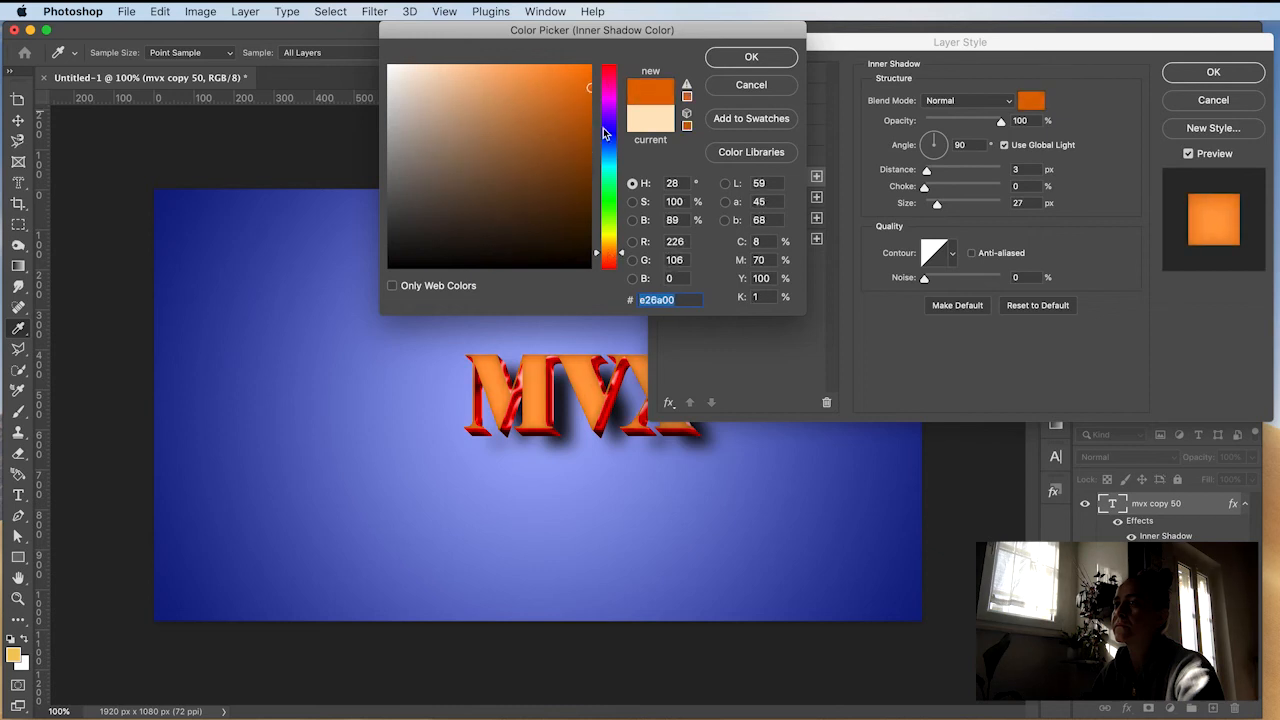
left_click_drag(612, 254, 612, 268)
mouse_move(590, 91)
left_mouse_down()
mouse_move(587, 105)
mouse_move(592, 87)
left_mouse_up()
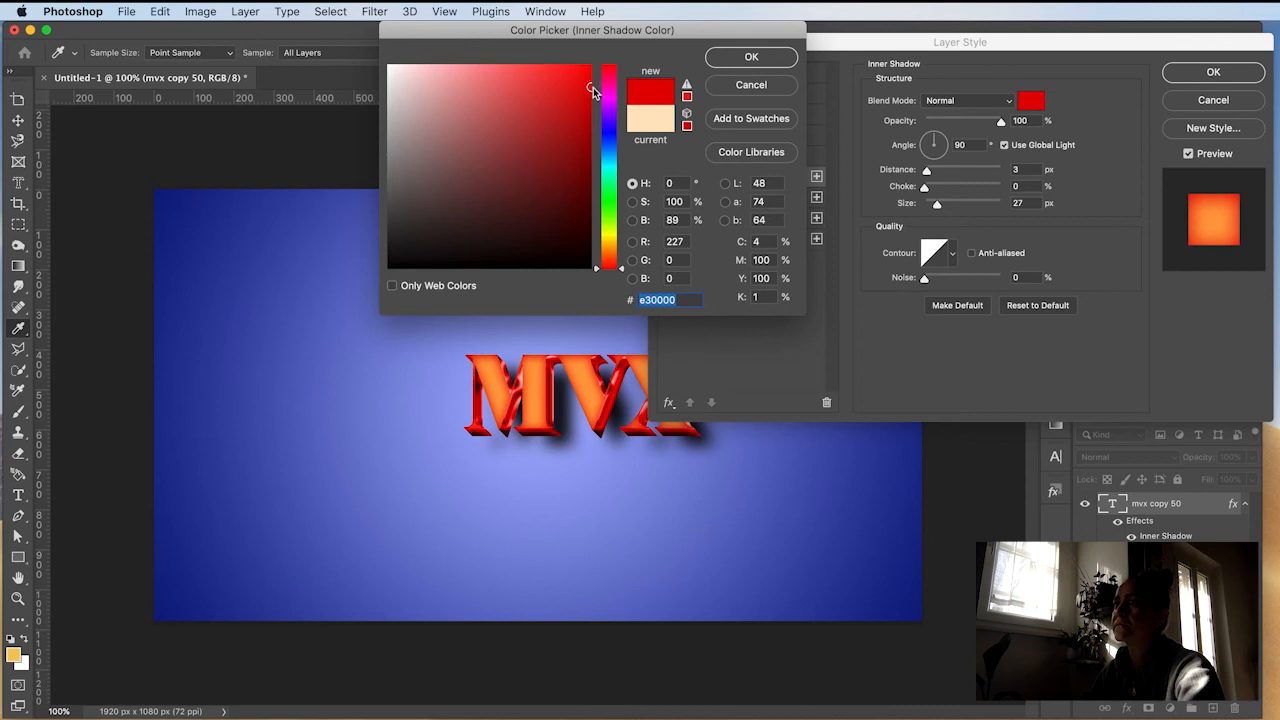
left_click(751, 57)
left_click(1210, 73)
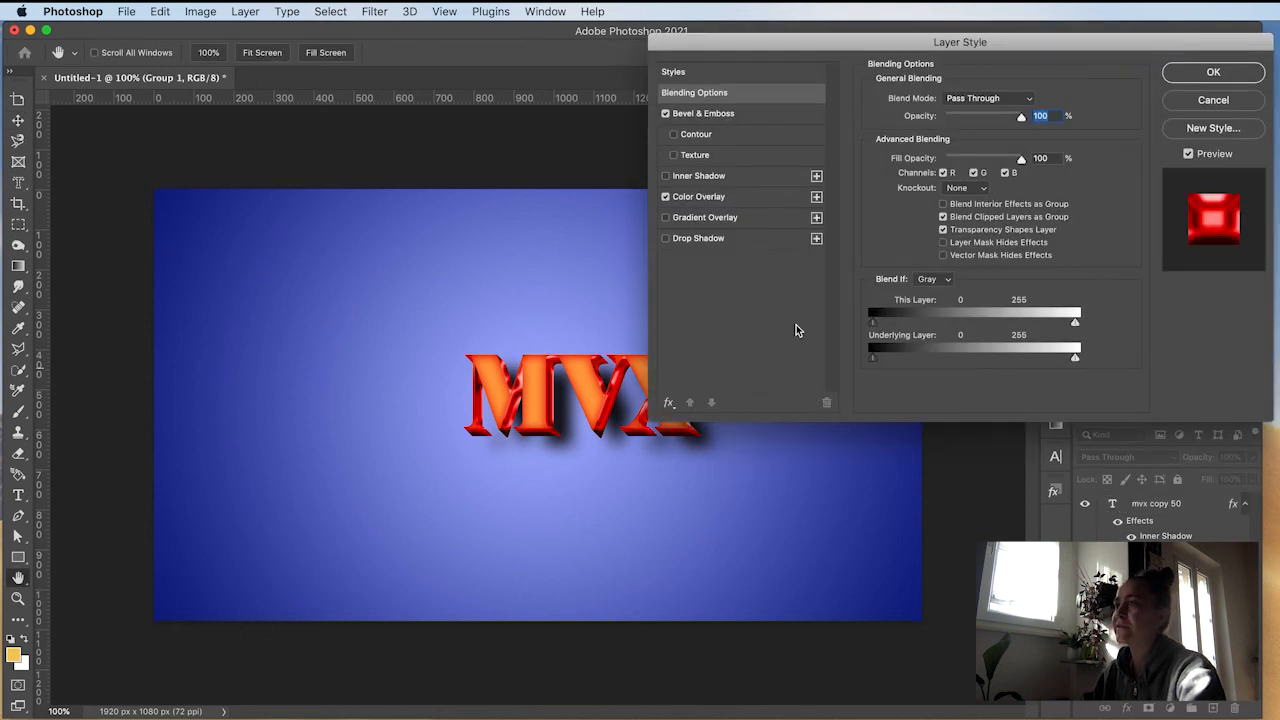
Step: Review the Bevel & Emboss settings in Group 1's layer style
left_click(749, 113)
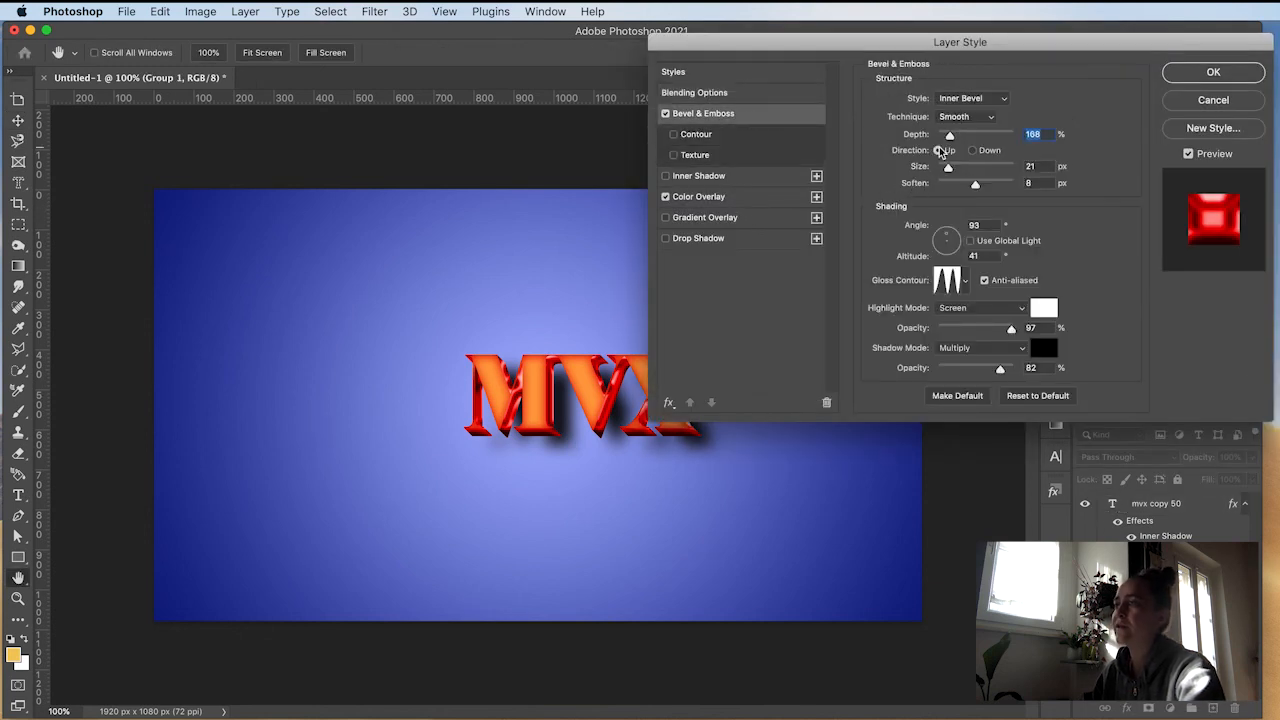
left_click(1214, 76)
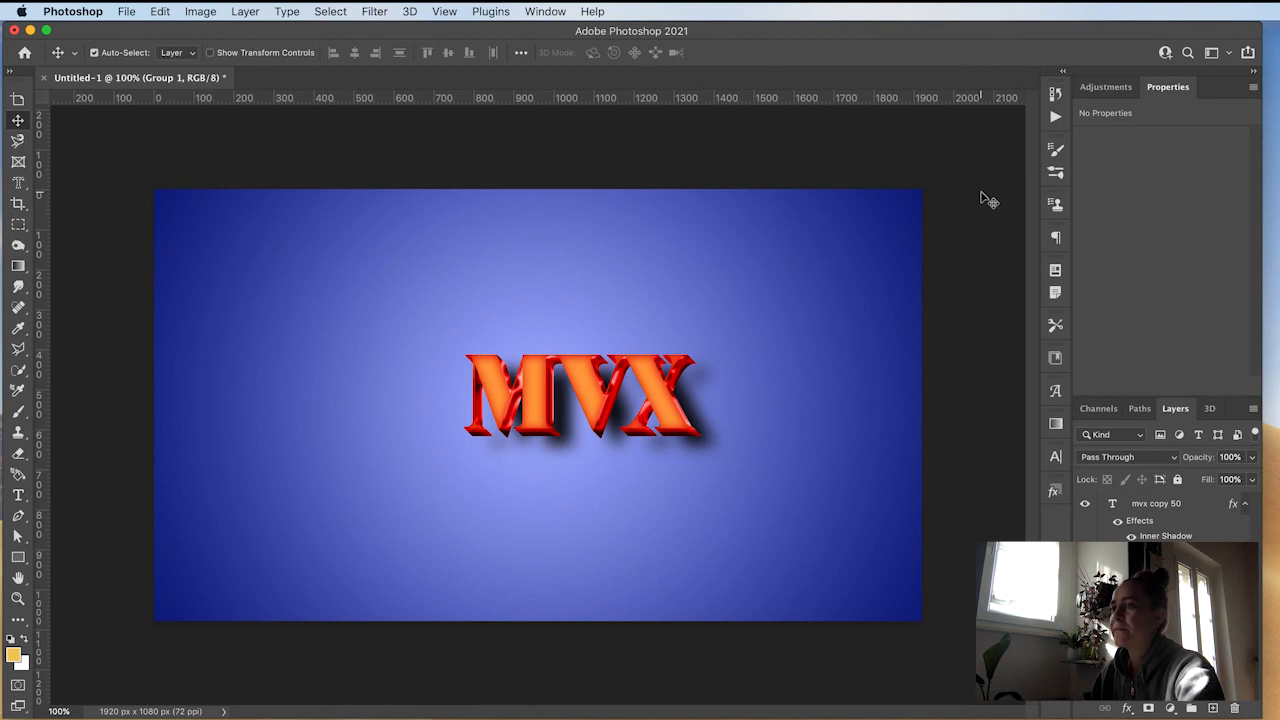